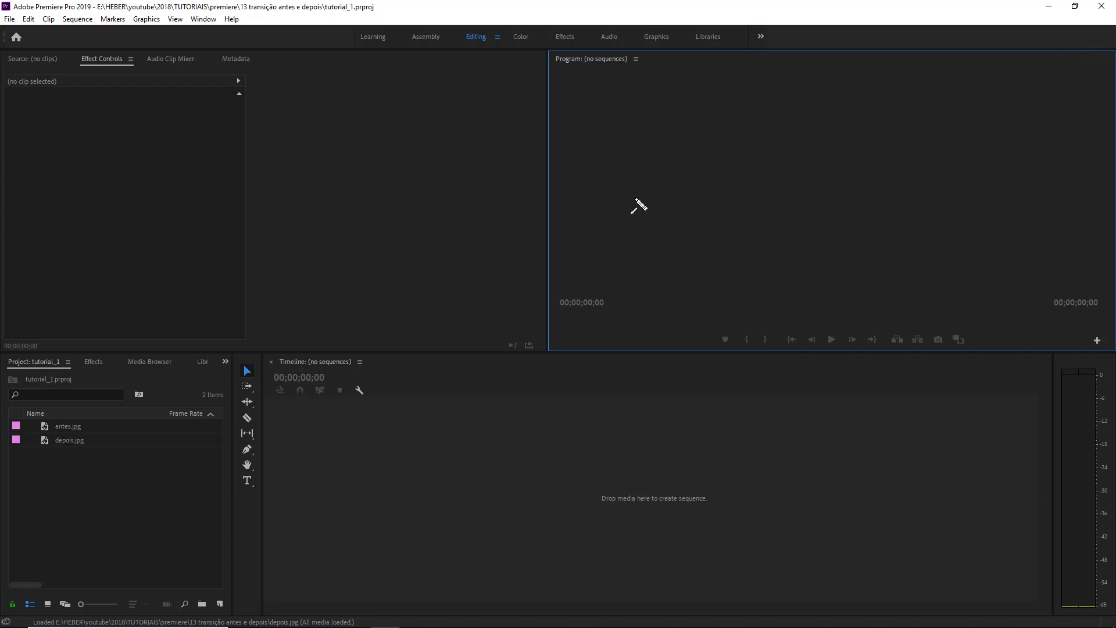
# Preview antes.jpg and depois.jpg in the source monitor
pyautogui.moveTo(285, 278)
pyautogui.mouseDown()
pyautogui.moveTo(86, 519)
pyautogui.moveTo(86, 435)
pyautogui.moveTo(99, 430)
pyautogui.mouseUp()
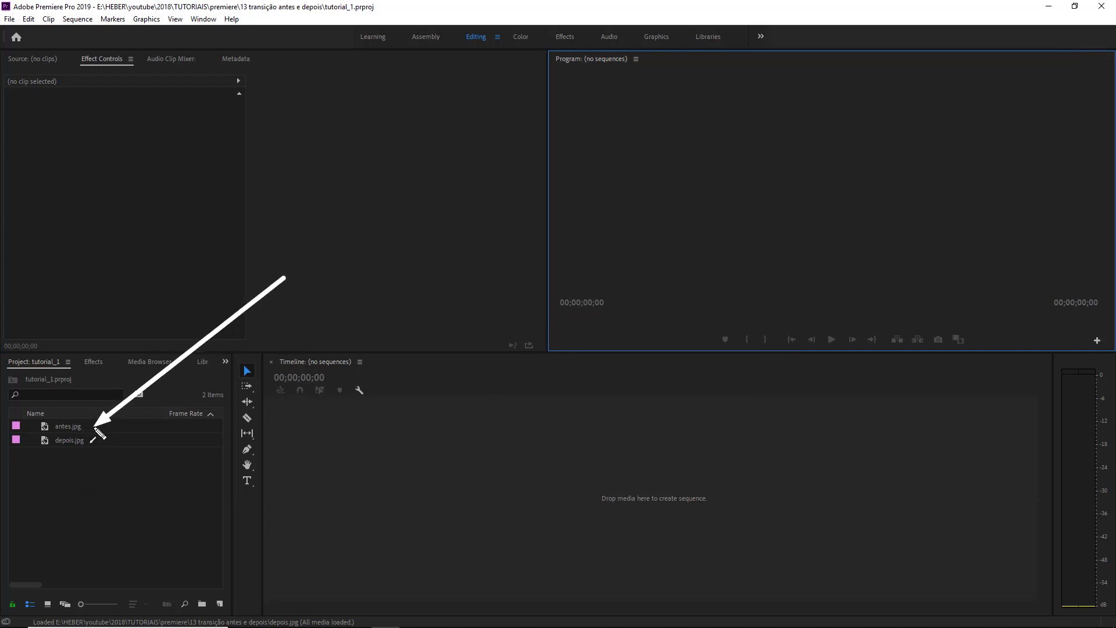
pyautogui.press('Escape')
pyautogui.doubleClick(73, 428)
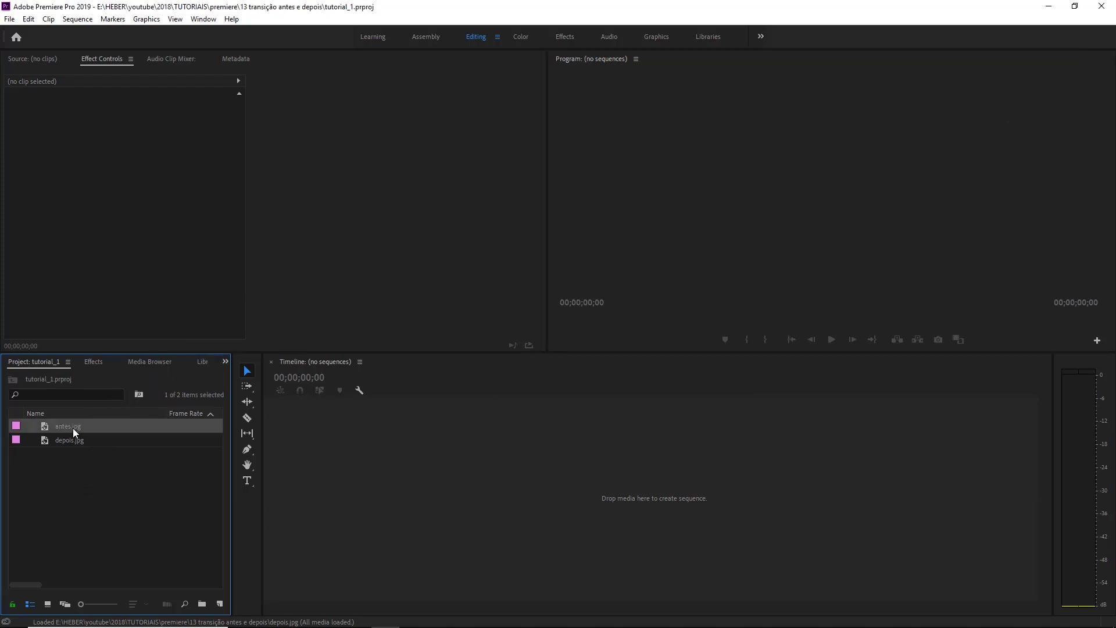
pyautogui.doubleClick(64, 440)
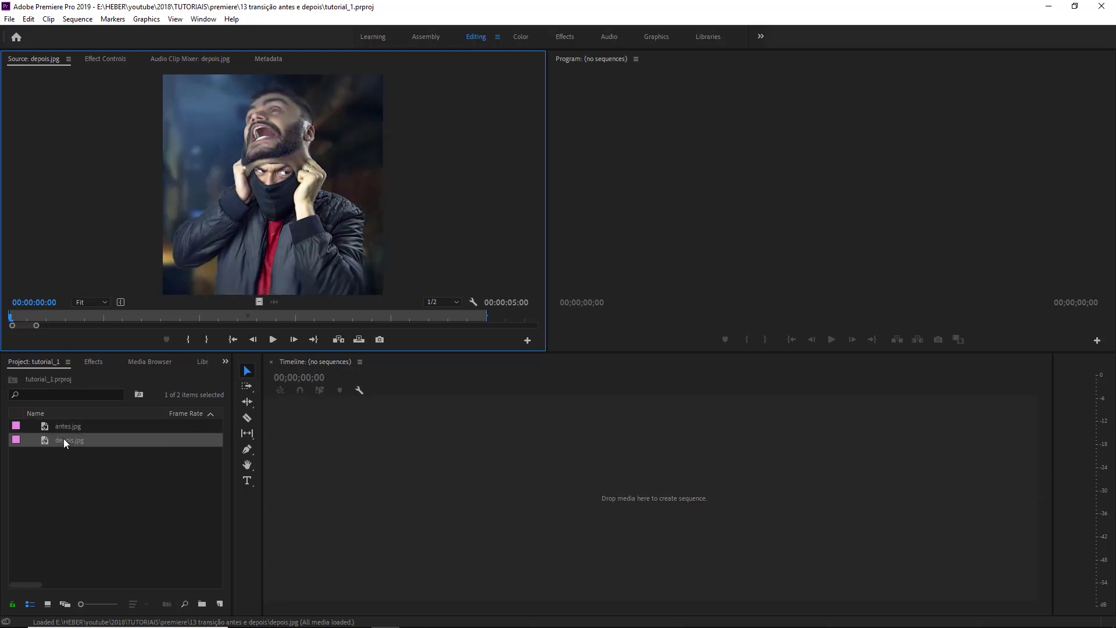
pyautogui.click(64, 440)
pyautogui.click(67, 446)
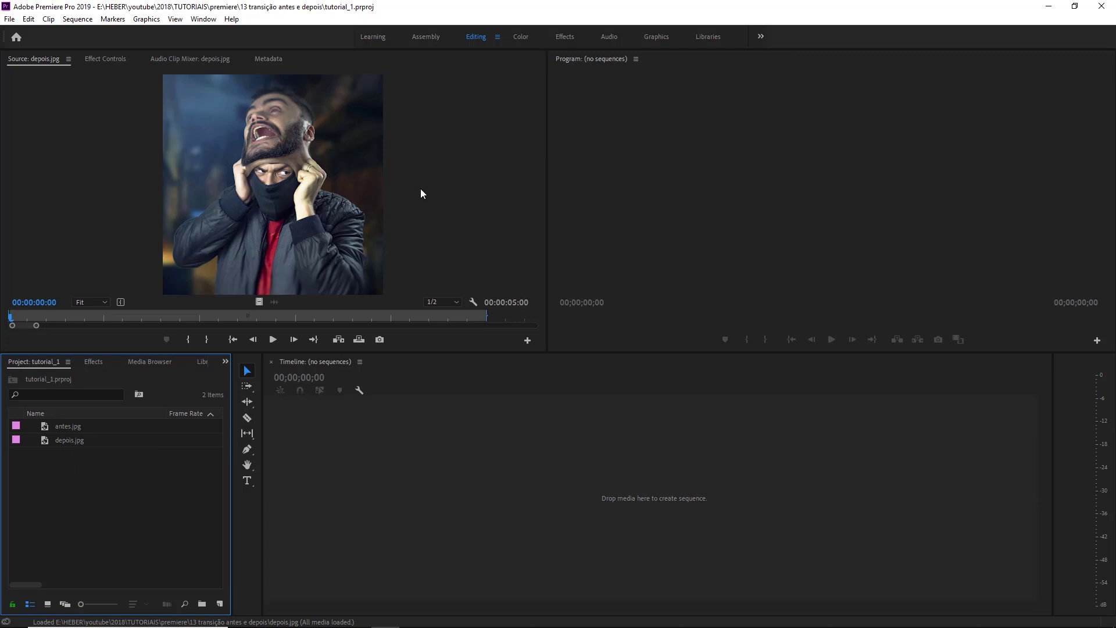
pyautogui.moveTo(161, 72); pyautogui.dragTo(285, 201)
pyautogui.moveTo(330, 250); pyautogui.dragTo(389, 301)
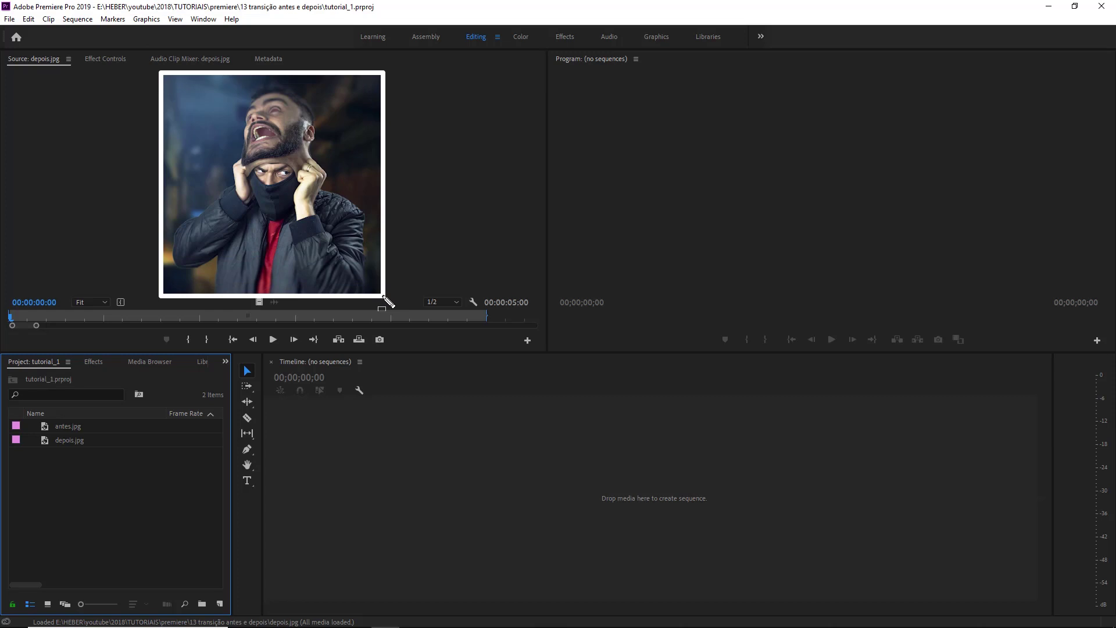
pyautogui.press('Escape')
pyautogui.click(100, 518)
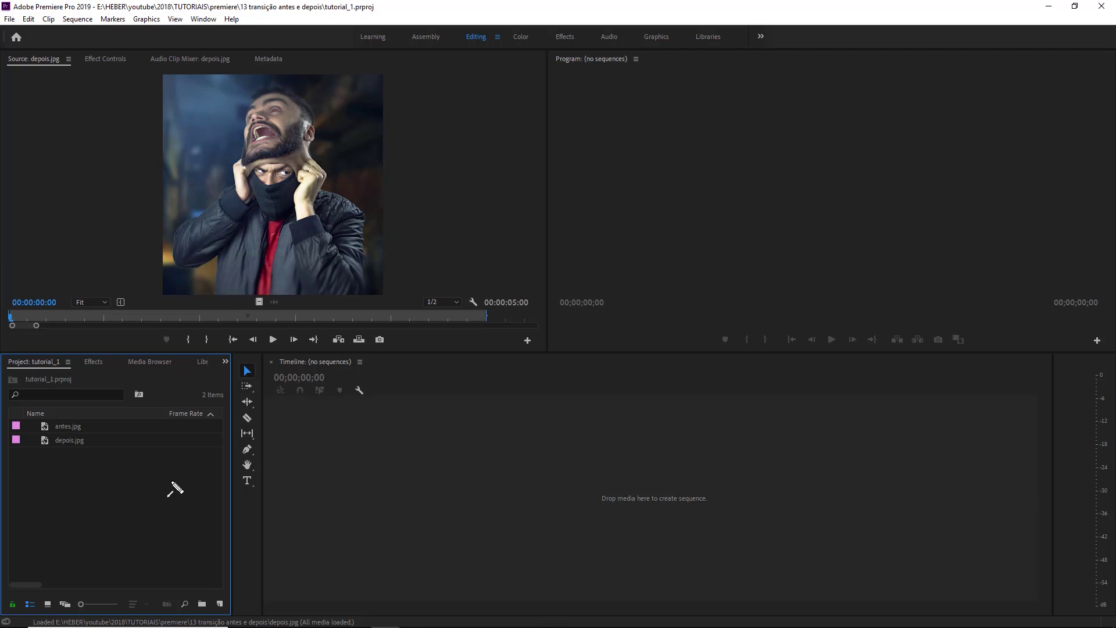
# Create a new sequence from depois.jpg in the empty timeline and scrub through its clip
pyautogui.moveTo(248, 292)
pyautogui.mouseDown()
pyautogui.moveTo(125, 406)
pyautogui.moveTo(30, 350)
pyautogui.moveTo(83, 430)
pyautogui.moveTo(96, 414)
pyautogui.moveTo(87, 439)
pyautogui.moveTo(565, 468)
pyautogui.moveTo(545, 424)
pyautogui.moveTo(306, 344)
pyautogui.moveTo(271, 356)
pyautogui.moveTo(289, 365)
pyautogui.moveTo(69, 408)
pyautogui.moveTo(78, 448)
pyautogui.moveTo(349, 424)
pyautogui.moveTo(416, 461)
pyautogui.mouseUp()
pyautogui.press('Escape')
pyautogui.click(66, 440)
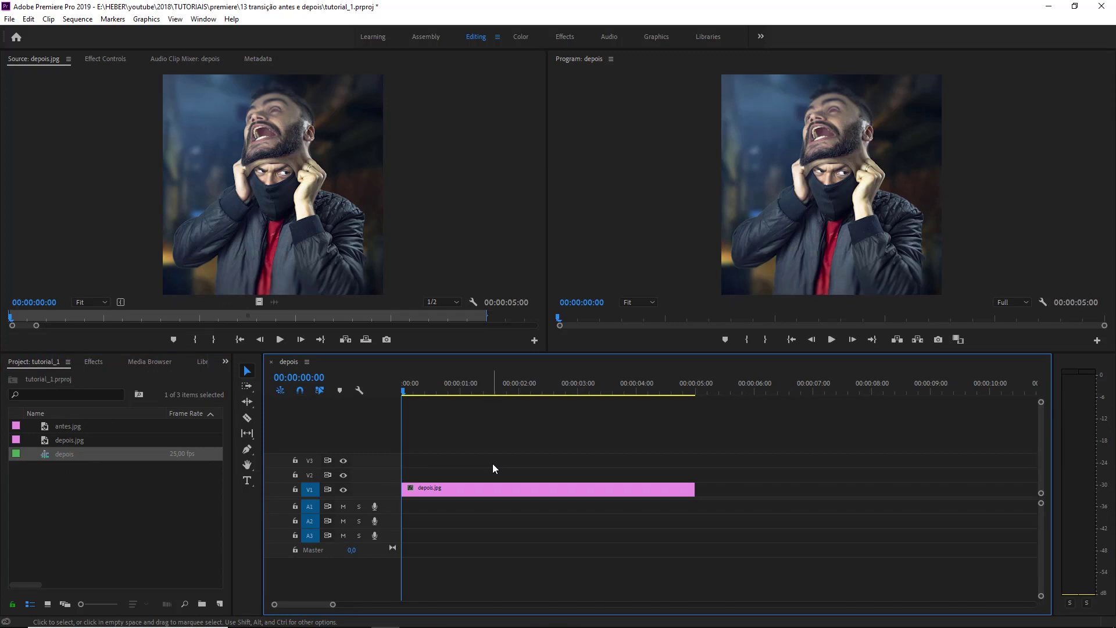
pyautogui.moveTo(424, 394); pyautogui.dragTo(531, 393)
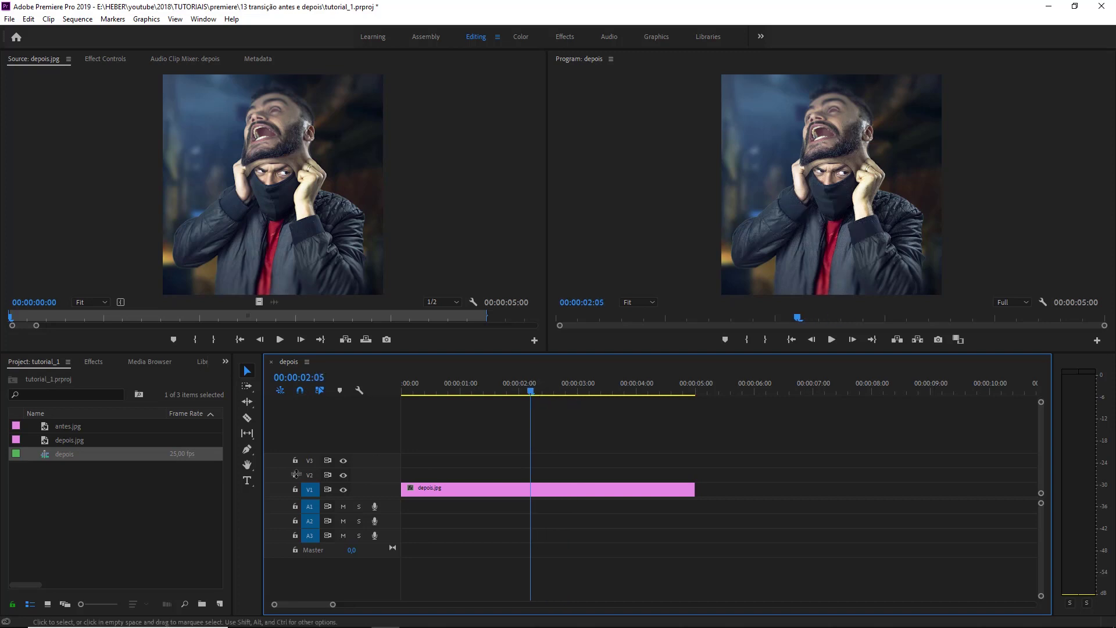
pyautogui.click(166, 505)
pyautogui.click(537, 425)
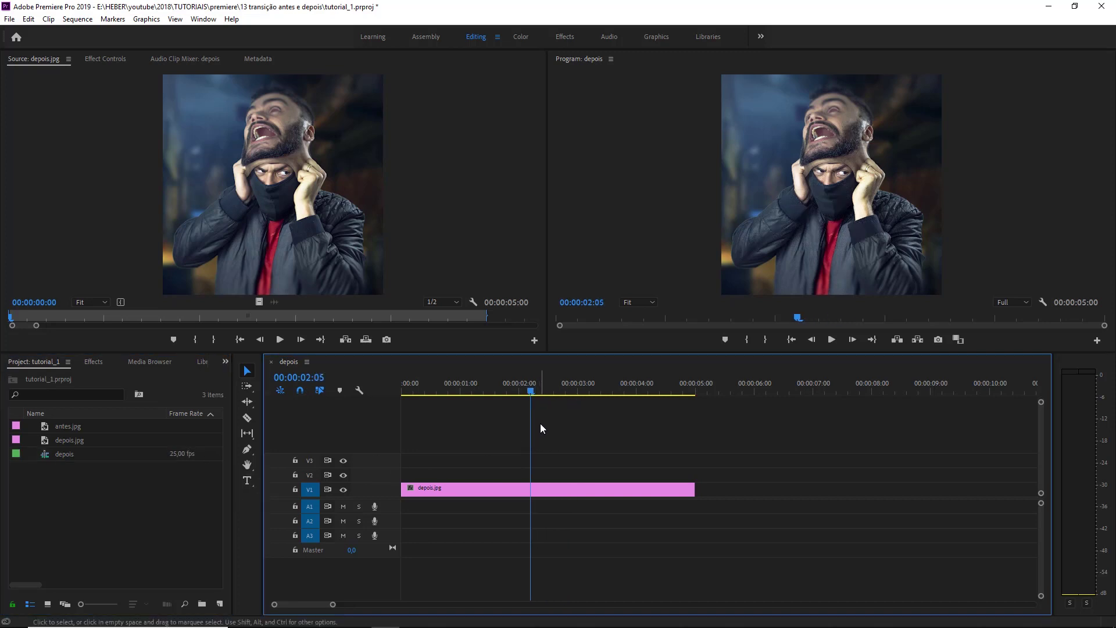
pyautogui.moveTo(439, 393); pyautogui.dragTo(511, 393)
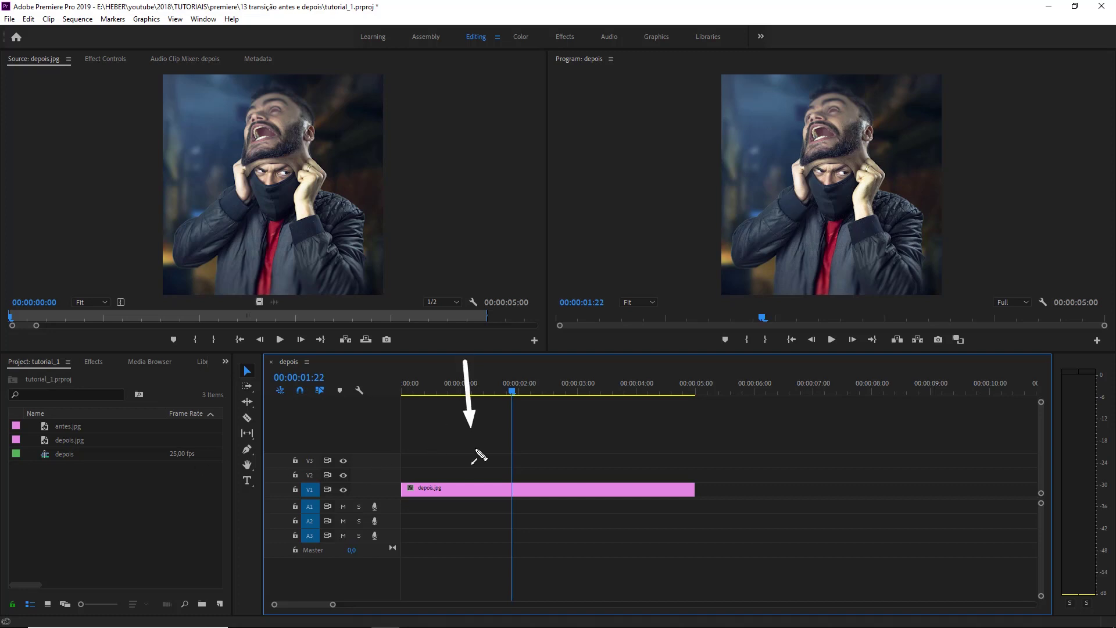
# Place antes.jpg on track V1 directly after the depois.jpg clip
pyautogui.moveTo(480, 477)
pyautogui.mouseDown()
pyautogui.moveTo(422, 361)
pyautogui.moveTo(147, 379)
pyautogui.moveTo(90, 429)
pyautogui.moveTo(67, 430)
pyautogui.moveTo(409, 459)
pyautogui.moveTo(703, 459)
pyautogui.moveTo(719, 483)
pyautogui.moveTo(705, 496)
pyautogui.mouseUp()
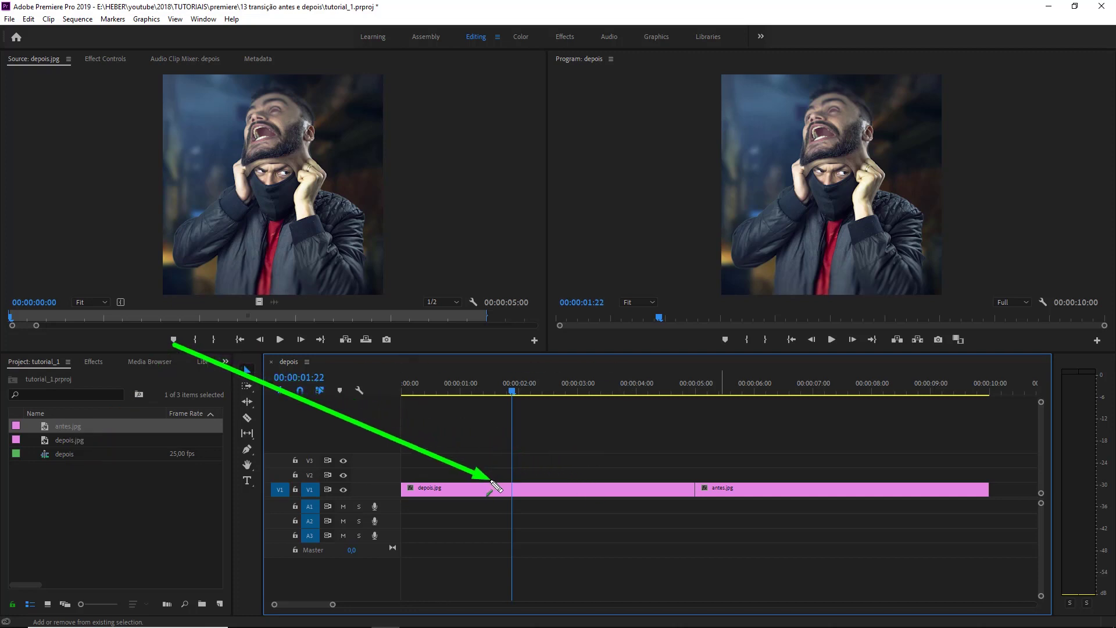
pyautogui.moveTo(890, 257); pyautogui.dragTo(796, 457)
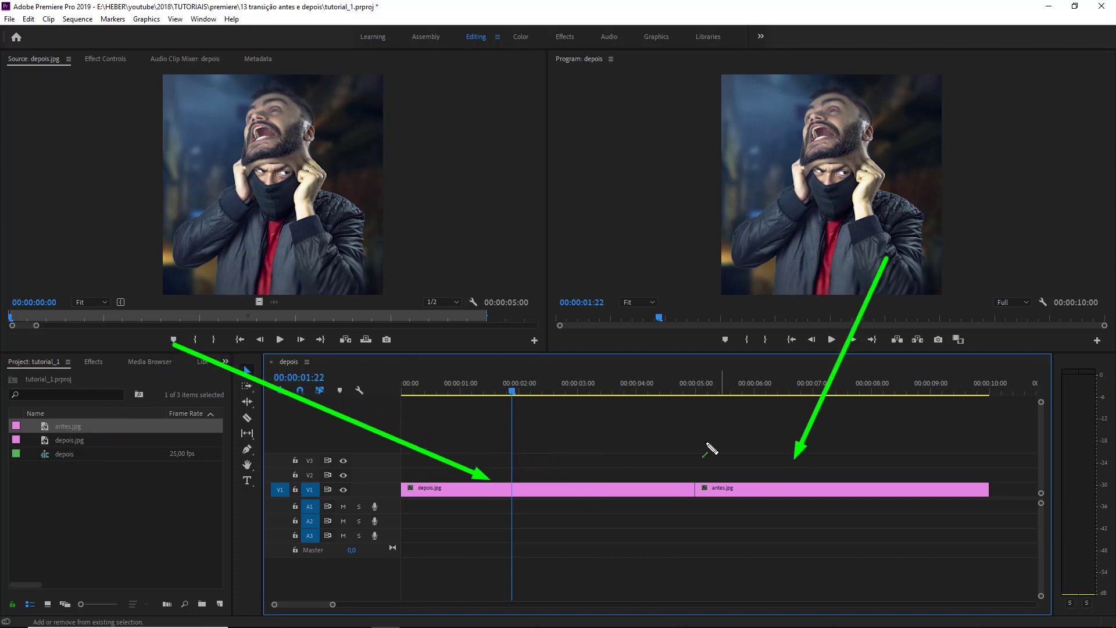
pyautogui.press('Escape')
# Enlarge the source and program monitors and scrub across the cut between depois.jpg and antes.jpg
pyautogui.moveTo(549, 388)
pyautogui.mouseDown()
pyautogui.moveTo(761, 389)
pyautogui.moveTo(765, 399)
pyautogui.moveTo(674, 410)
pyautogui.moveTo(666, 401)
pyautogui.mouseUp()
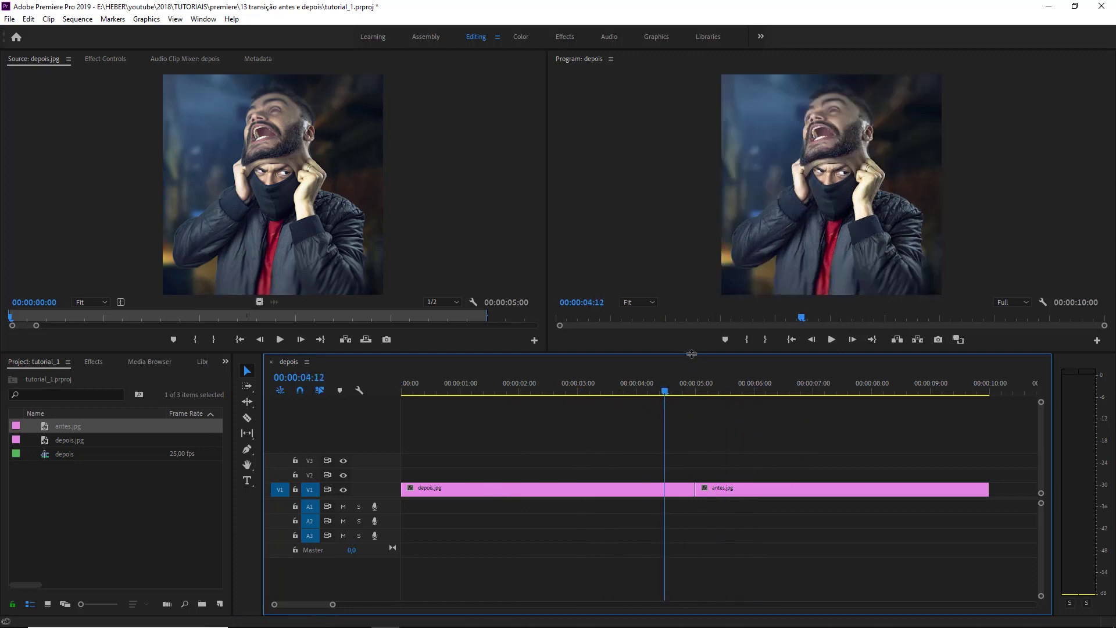
pyautogui.moveTo(690, 356); pyautogui.dragTo(689, 391)
pyautogui.moveTo(666, 426); pyautogui.dragTo(738, 428)
pyautogui.click(174, 542)
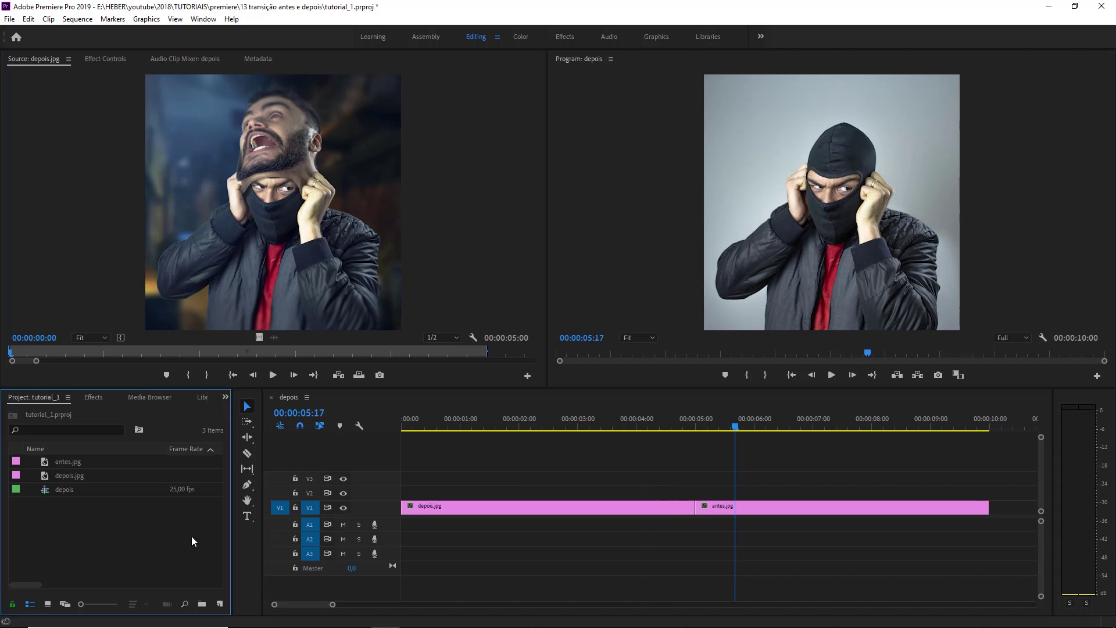
pyautogui.moveTo(677, 426); pyautogui.dragTo(727, 434)
pyautogui.press('space')
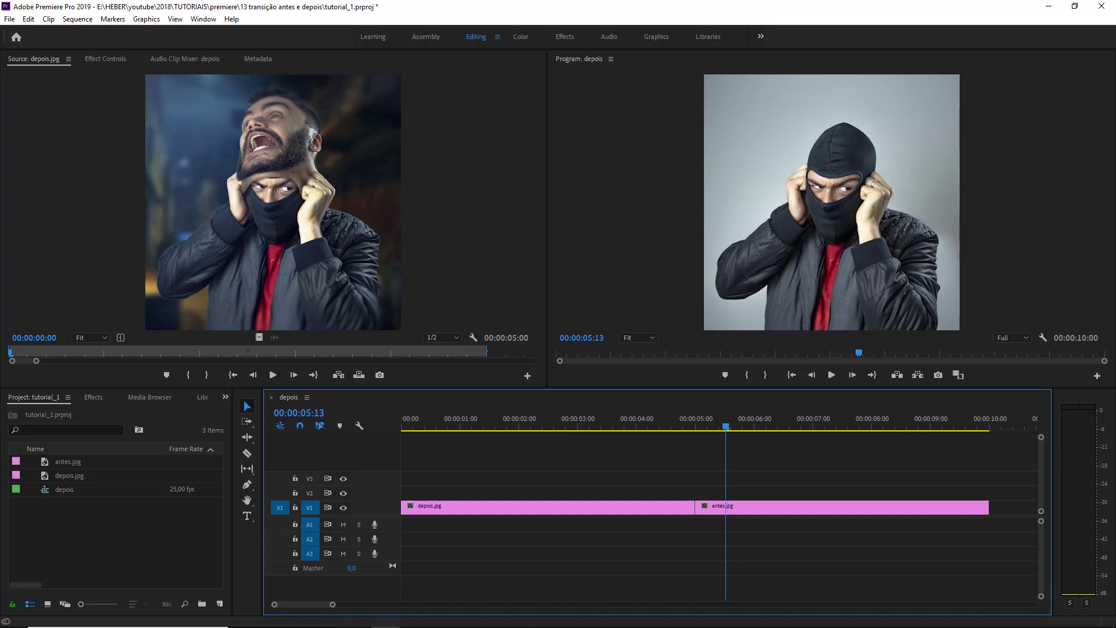
pyautogui.click(797, 458)
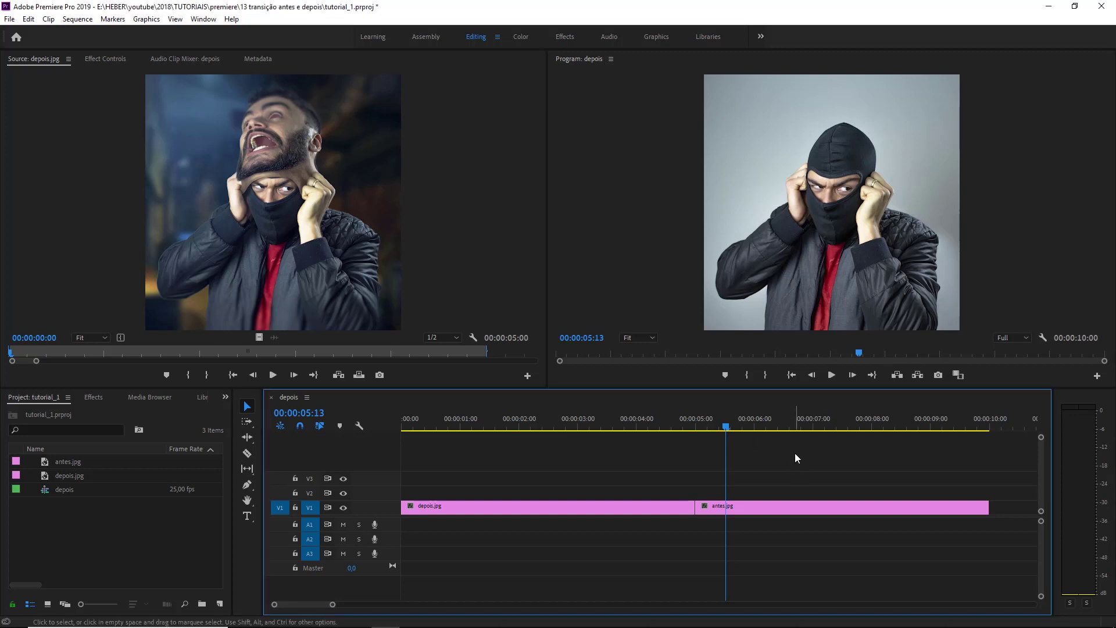
# Locate and select the Wipe effect in the Wipe group of the video transitions
pyautogui.hotkey('ctrl', 'shift', '3')
pyautogui.moveTo(626, 302)
pyautogui.mouseDown()
pyautogui.moveTo(105, 398)
pyautogui.moveTo(96, 411)
pyautogui.moveTo(100, 400)
pyautogui.mouseUp()
pyautogui.hotkey('ctrl', 'shift', '3')
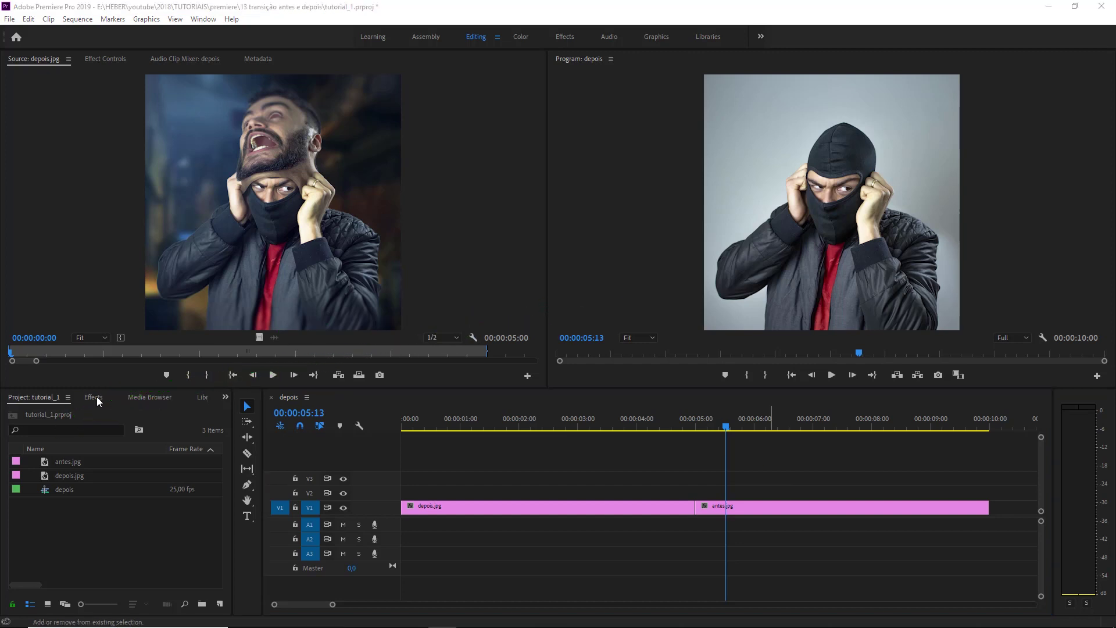
pyautogui.click(94, 397)
pyautogui.click(8, 486)
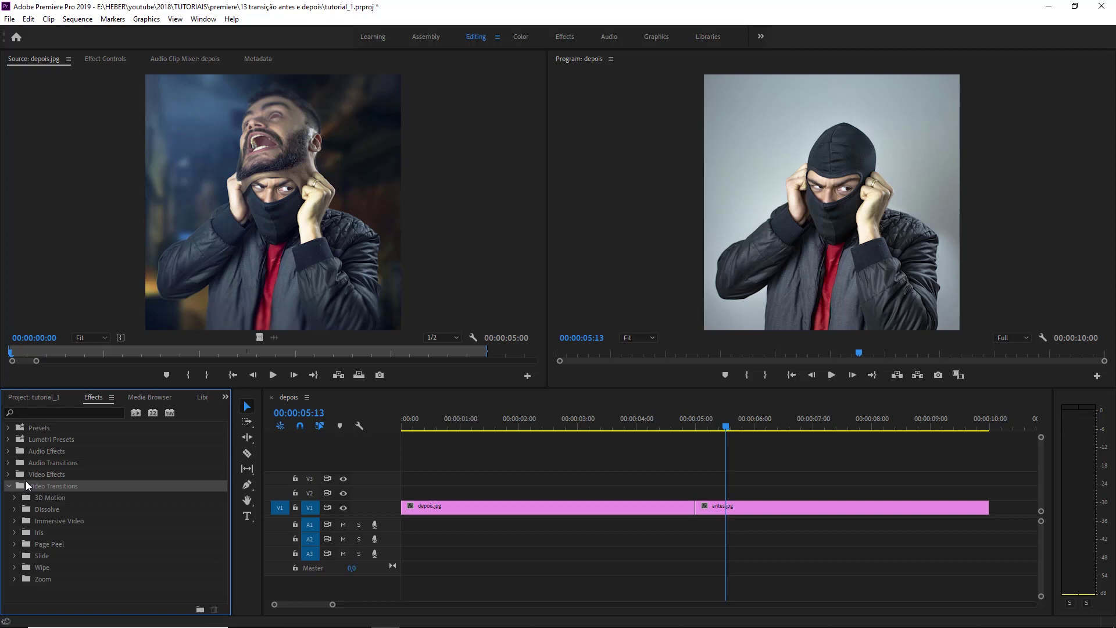
pyautogui.click(14, 567)
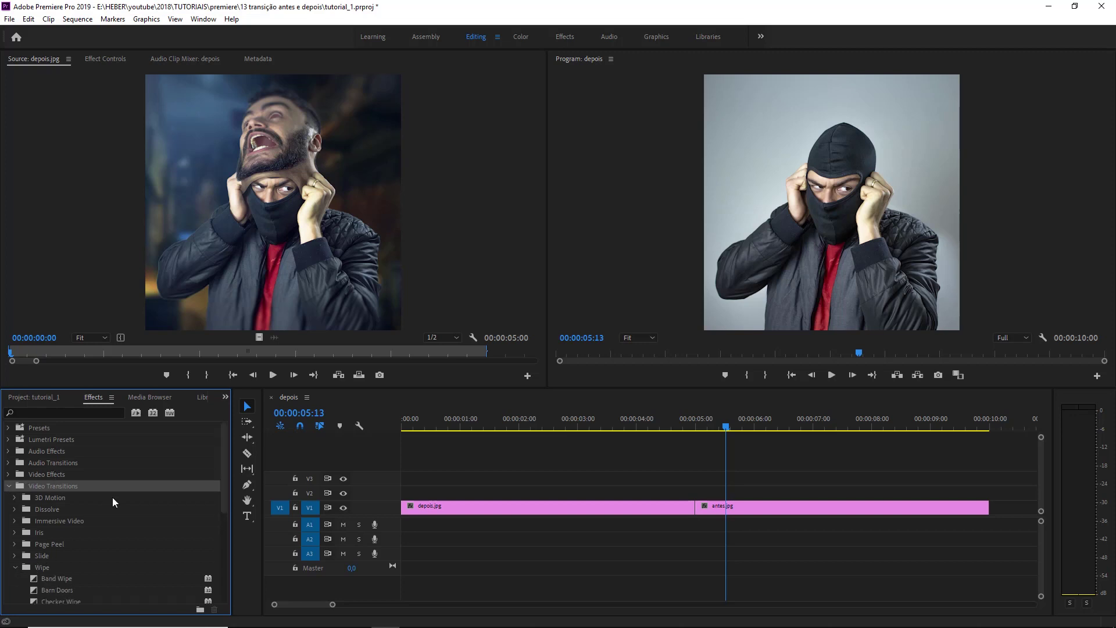
pyautogui.scroll(-4, 113, 497)
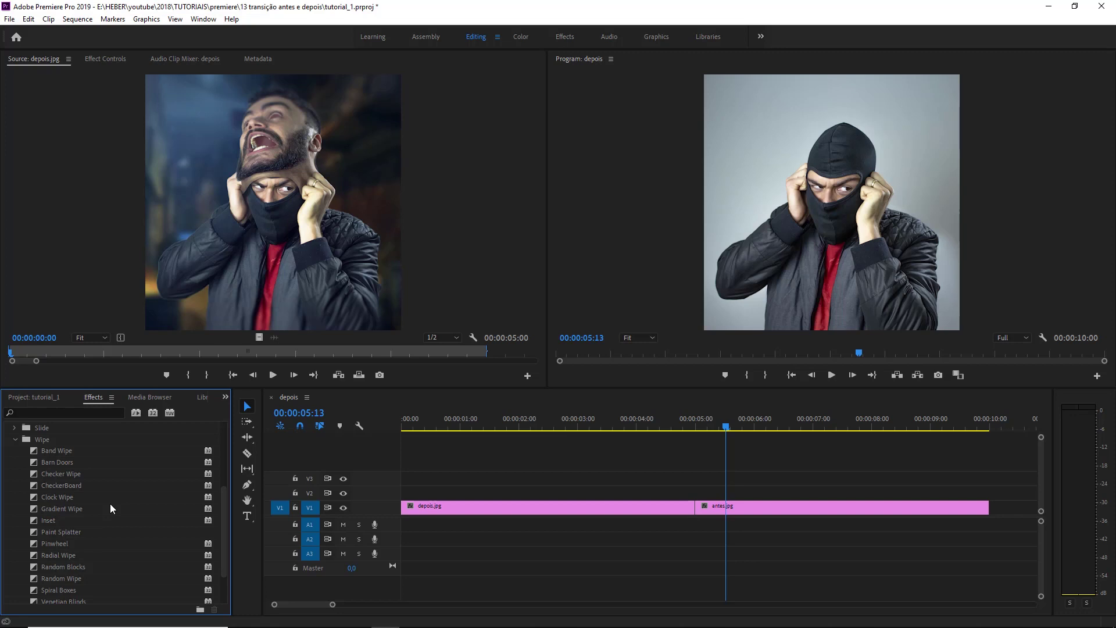
pyautogui.scroll(-3, 112, 506)
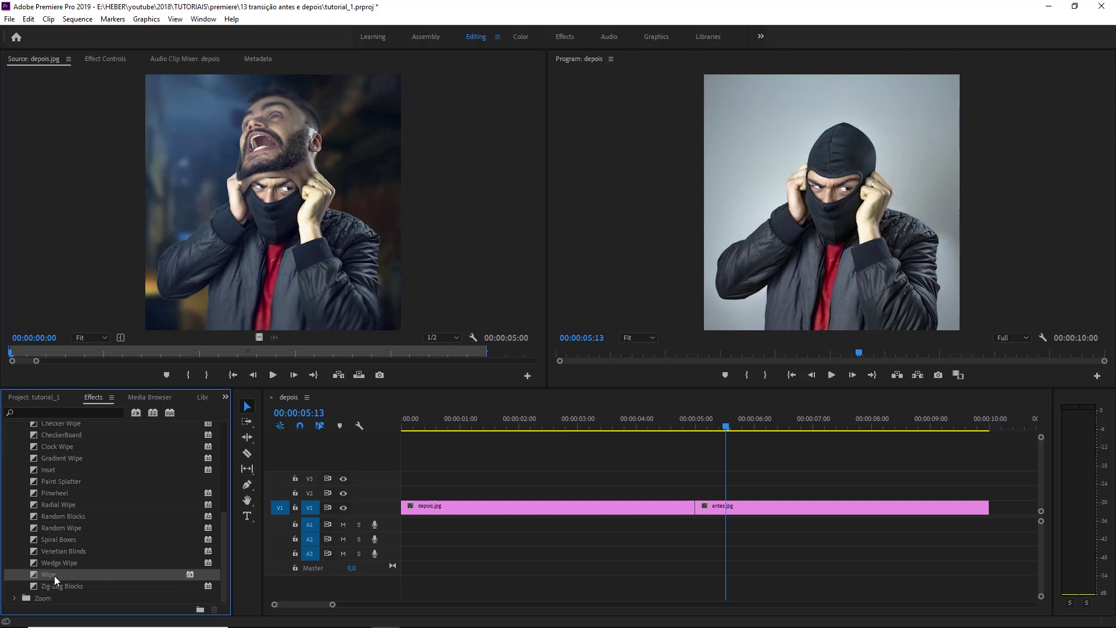
pyautogui.scroll(3, 54, 575)
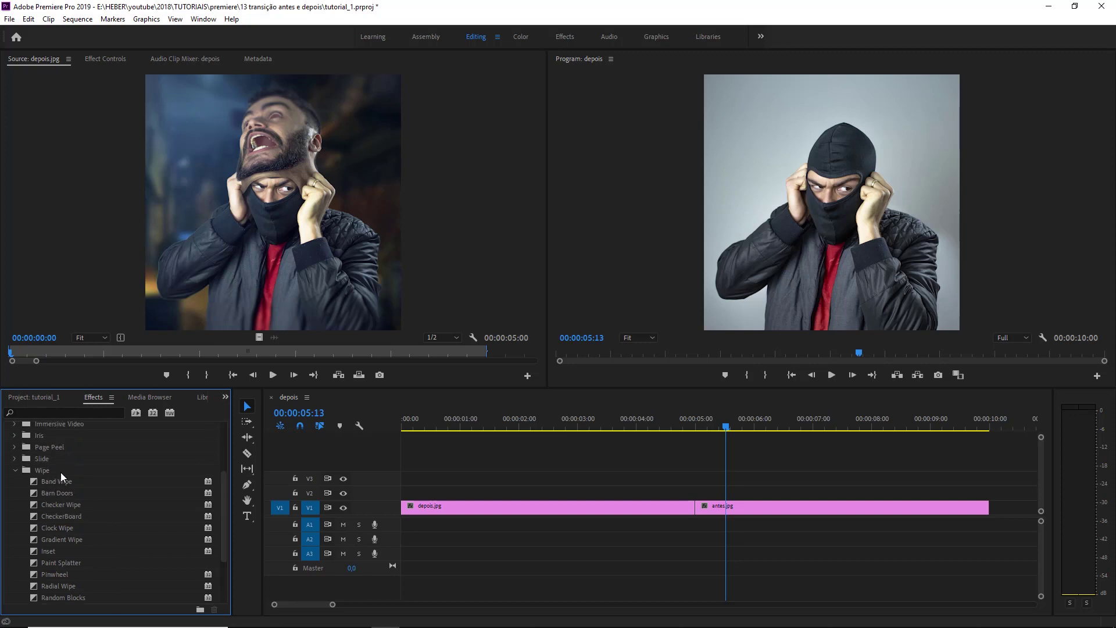
pyautogui.scroll(-5, 61, 523)
pyautogui.click(57, 592)
pyautogui.scroll(-1, 58, 592)
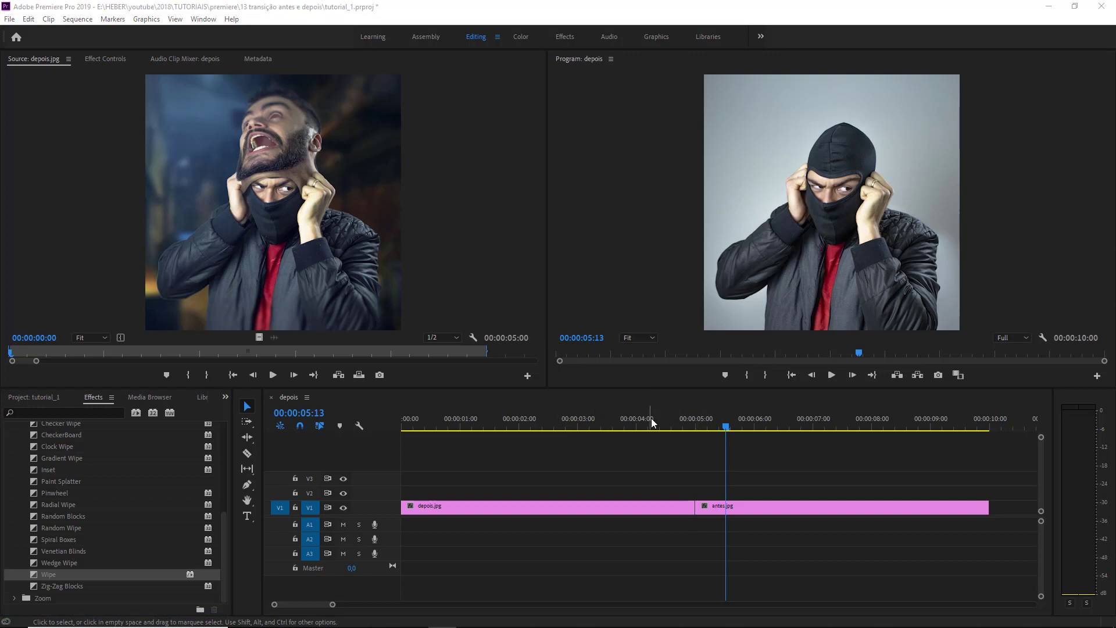
# Split depois.jpg at 00:00:03:00, delete its remainder and close the gap by moving antes.jpg against it
pyautogui.click(578, 423)
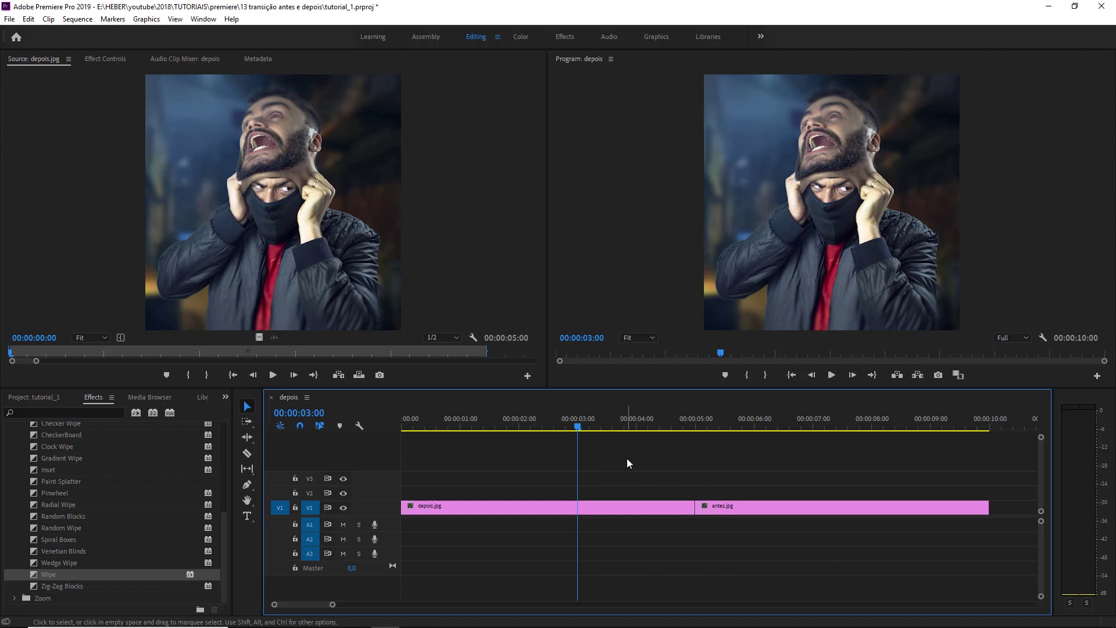
pyautogui.hotkey('ctrl', 'k')
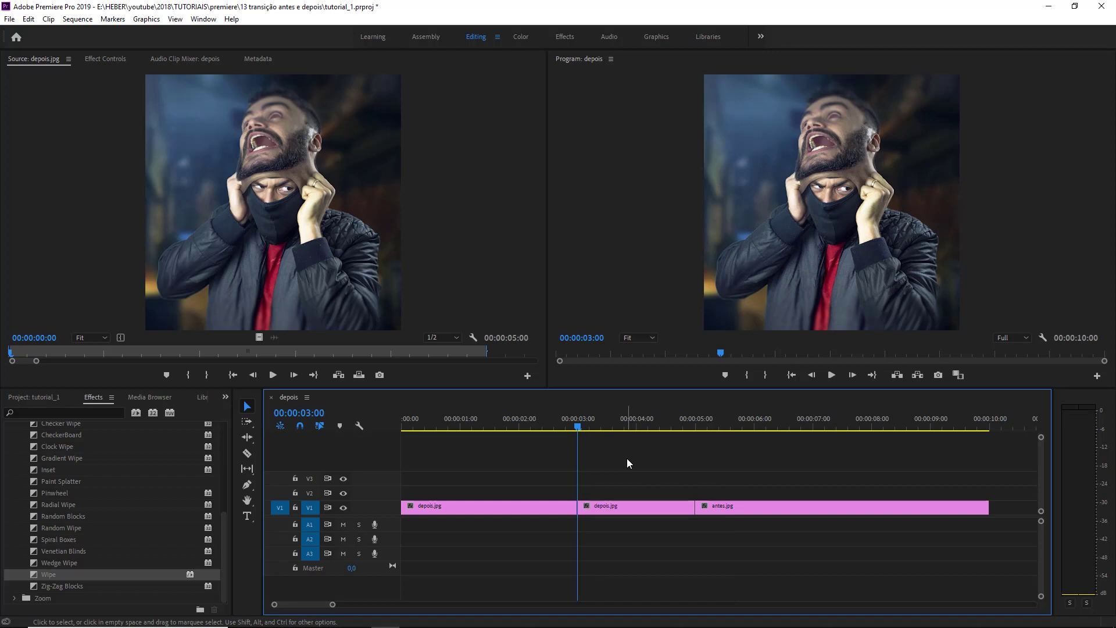
pyautogui.click(603, 505)
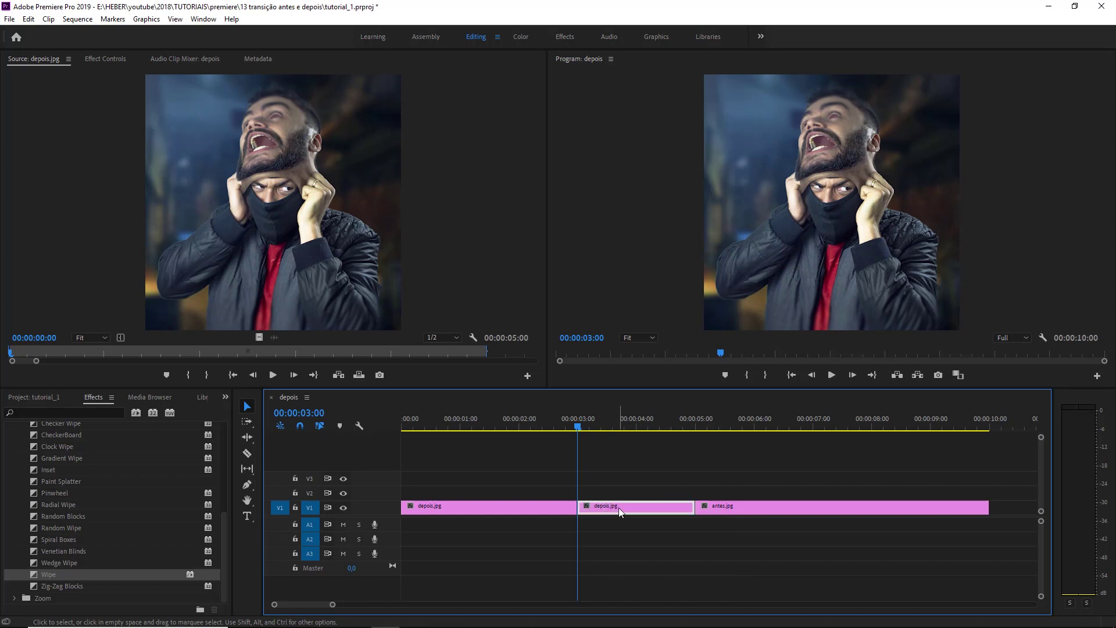
pyautogui.press('Delete')
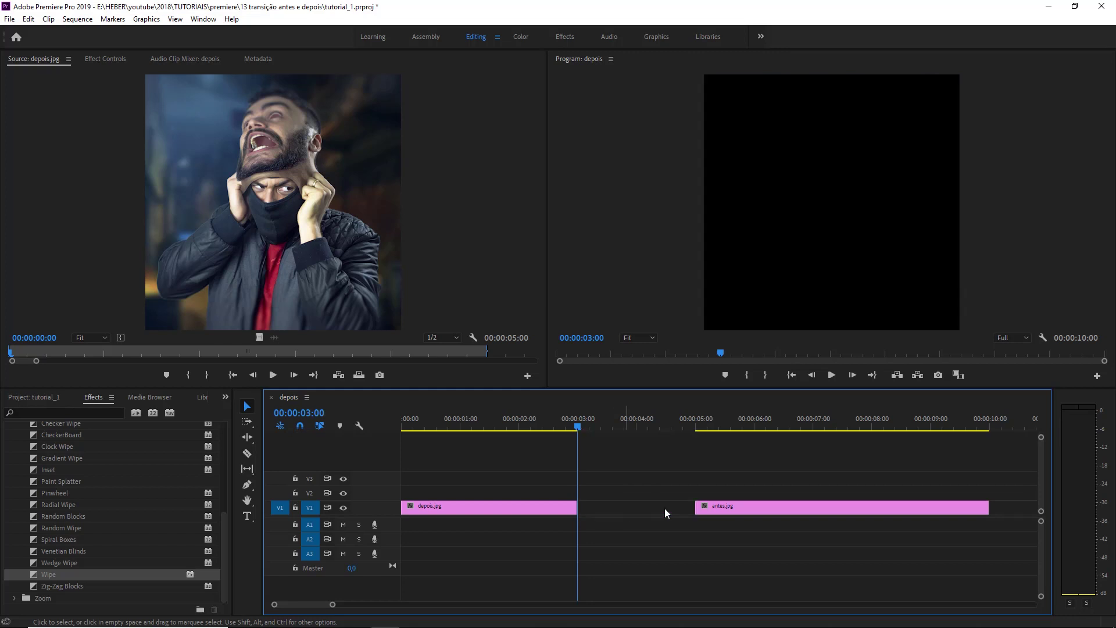
pyautogui.moveTo(720, 508); pyautogui.dragTo(651, 514)
pyautogui.moveTo(618, 517); pyautogui.dragTo(629, 506)
# Split antes.jpg at 00:00:06:00 and delete the part after the cut
pyautogui.moveTo(583, 431); pyautogui.dragTo(756, 454)
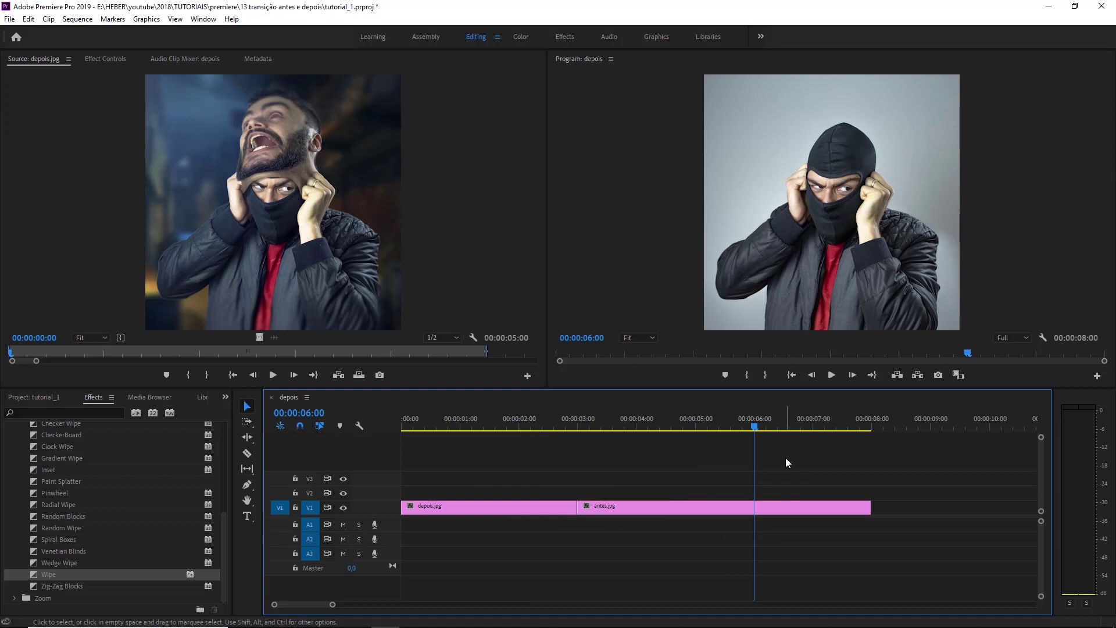
pyautogui.hotkey('ctrl', 'k')
pyautogui.click(789, 504)
pyautogui.press('Delete')
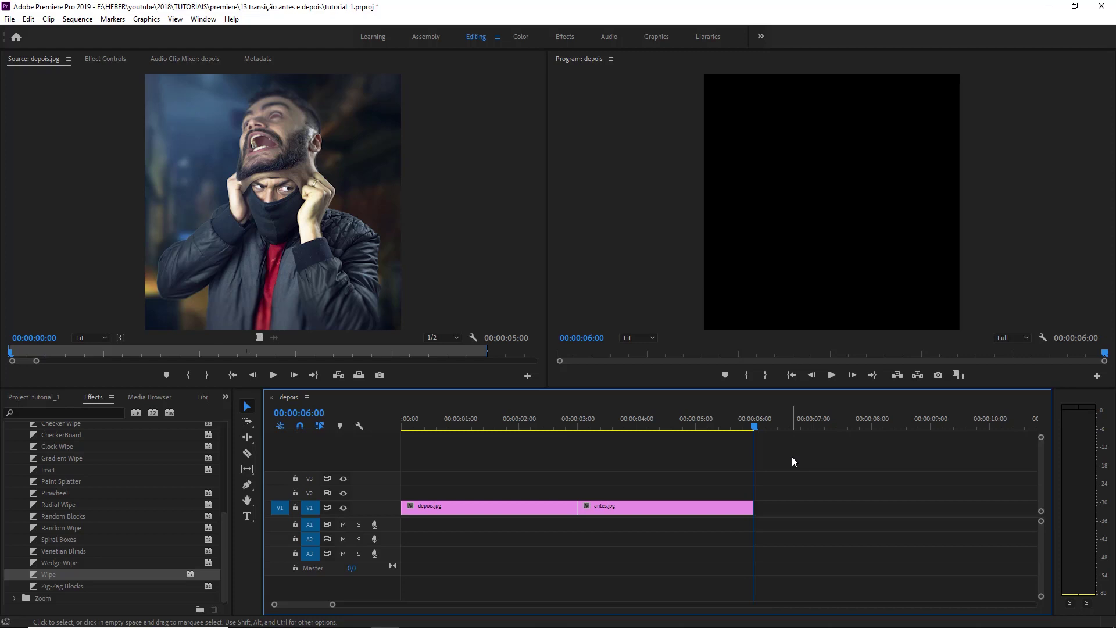
# Review the cut between depois.jpg and antes.jpg and apply the Wipe transition centred on it
pyautogui.moveTo(499, 430); pyautogui.dragTo(567, 428)
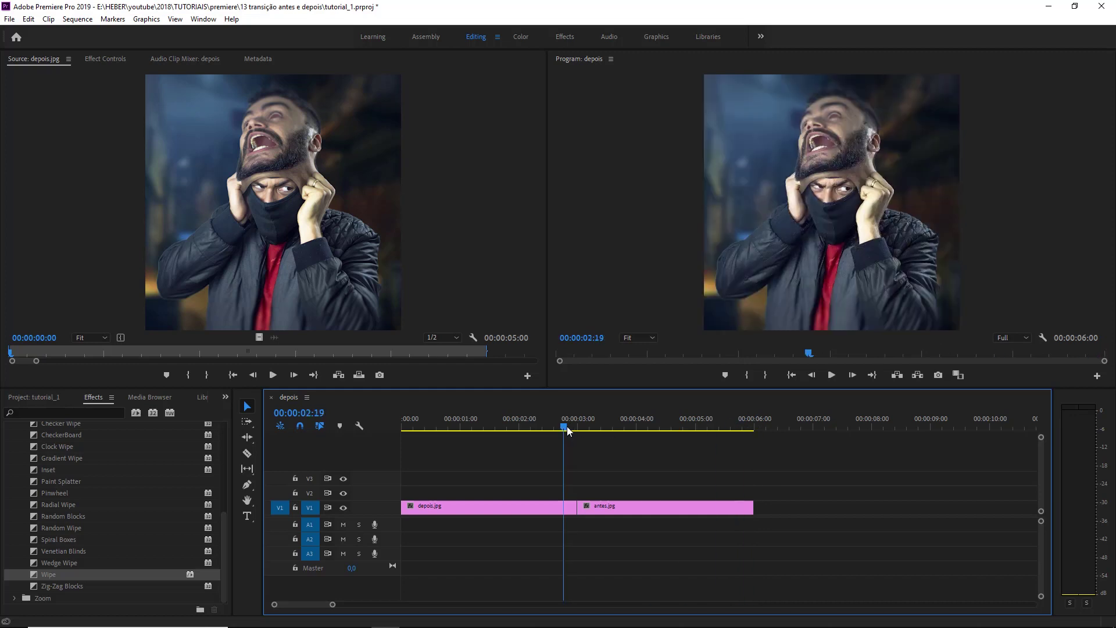
pyautogui.moveTo(566, 427); pyautogui.dragTo(650, 436)
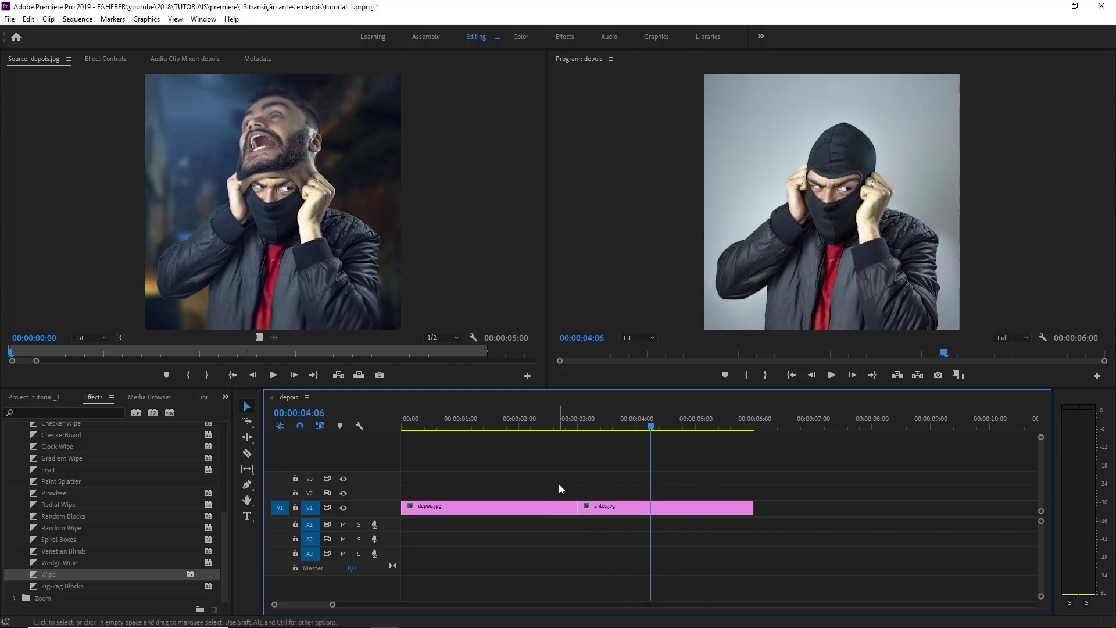
pyautogui.click(61, 575)
pyautogui.moveTo(177, 529); pyautogui.dragTo(587, 515)
# Play and scrub through the Wipe transition between the two clips to check its motion
pyautogui.moveTo(560, 425)
pyautogui.mouseDown()
pyautogui.moveTo(591, 429)
pyautogui.moveTo(566, 428)
pyautogui.moveTo(591, 435)
pyautogui.moveTo(575, 434)
pyautogui.mouseUp()
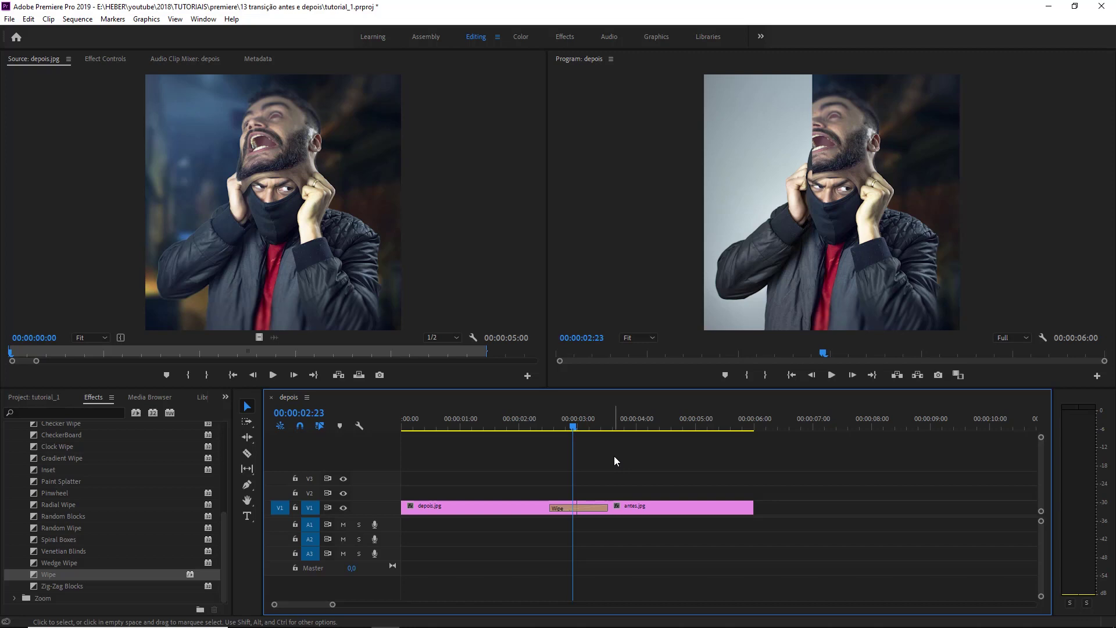
pyautogui.click(543, 427)
pyautogui.press('space')
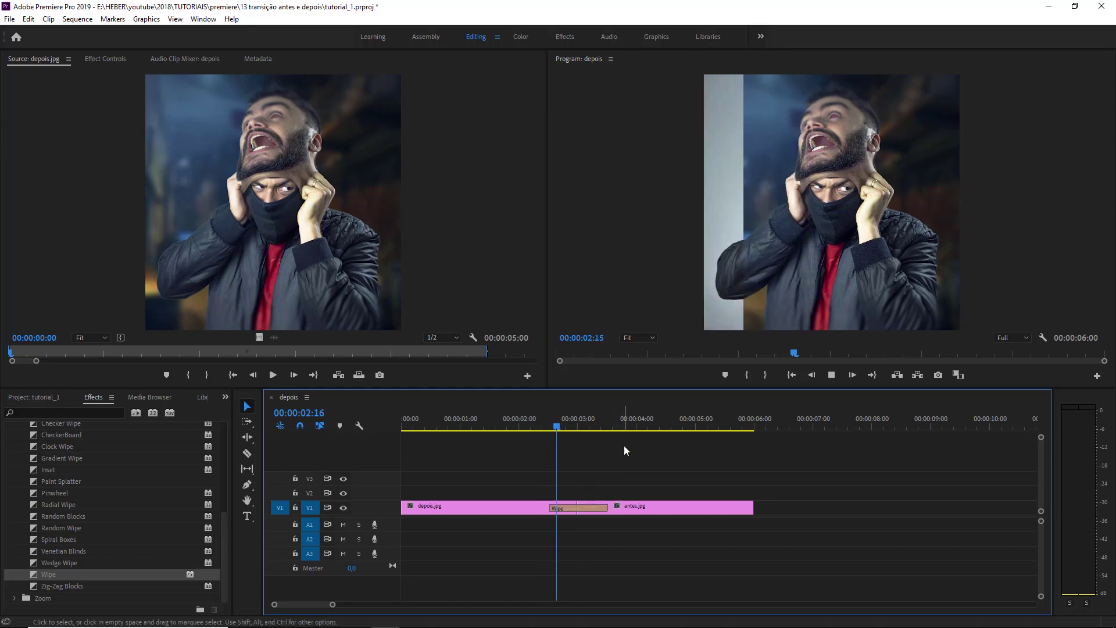
pyautogui.click(552, 428)
pyautogui.press('space')
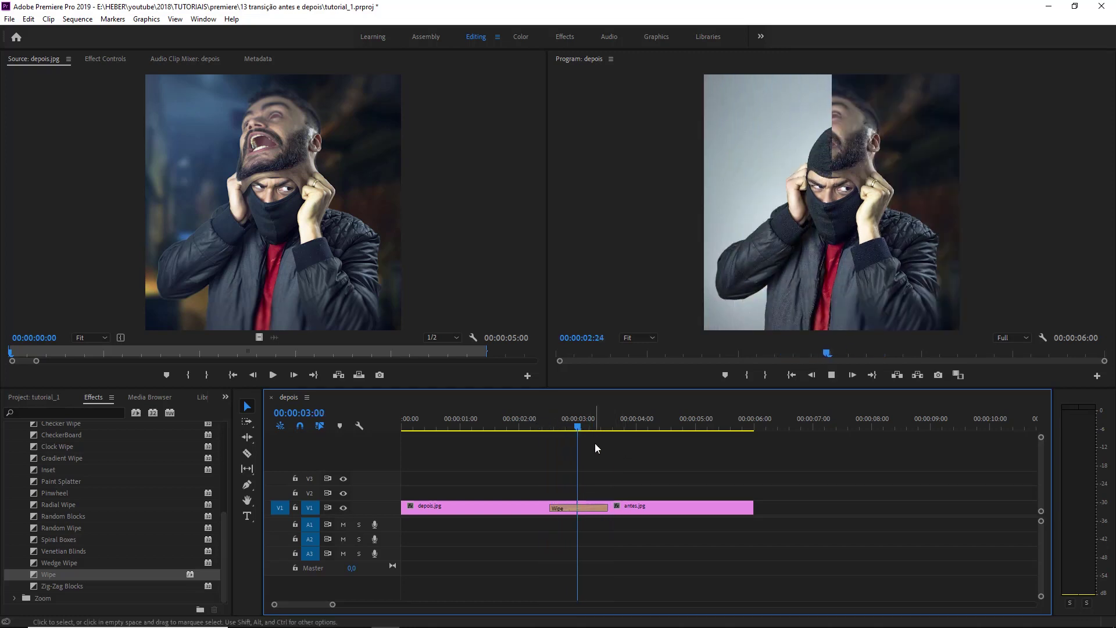
pyautogui.click(563, 428)
pyautogui.moveTo(569, 427); pyautogui.dragTo(577, 426)
# Lengthen the Wipe transition evenly around the cut to about 2.6 seconds and play it back
pyautogui.moveTo(607, 507); pyautogui.dragTo(655, 507)
pyautogui.click(494, 422)
pyautogui.press('space')
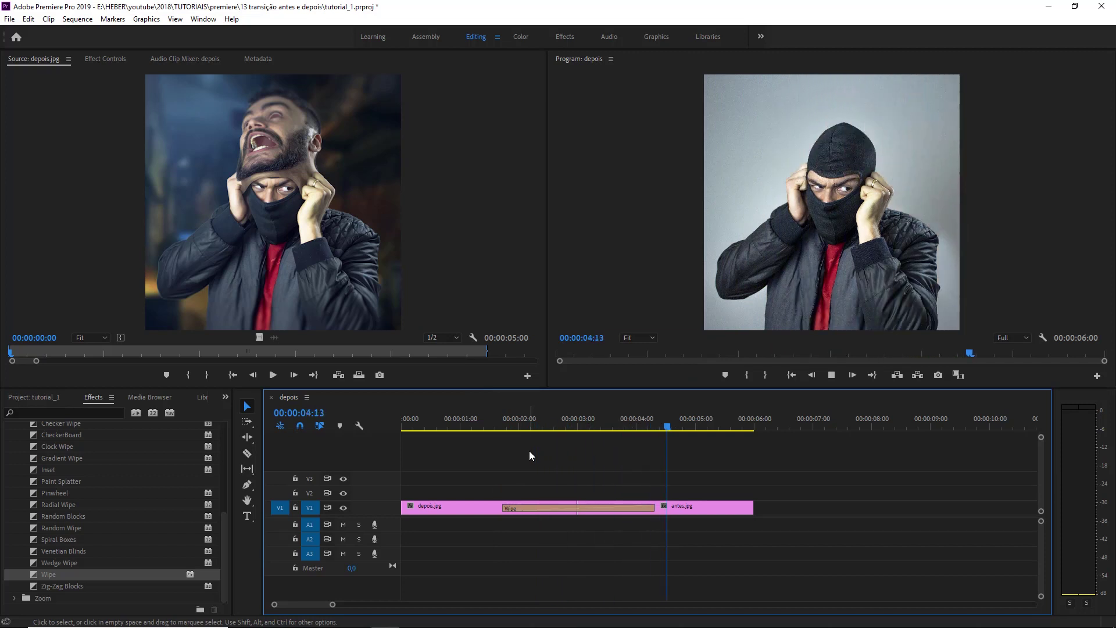
# Try a shorter Wipe transition around the cut, play it back, and undo the change
pyautogui.moveTo(511, 507); pyautogui.dragTo(568, 508)
pyautogui.click(551, 434)
pyautogui.press('space')
pyautogui.press('space')
pyautogui.hotkey('ctrl', 'z')
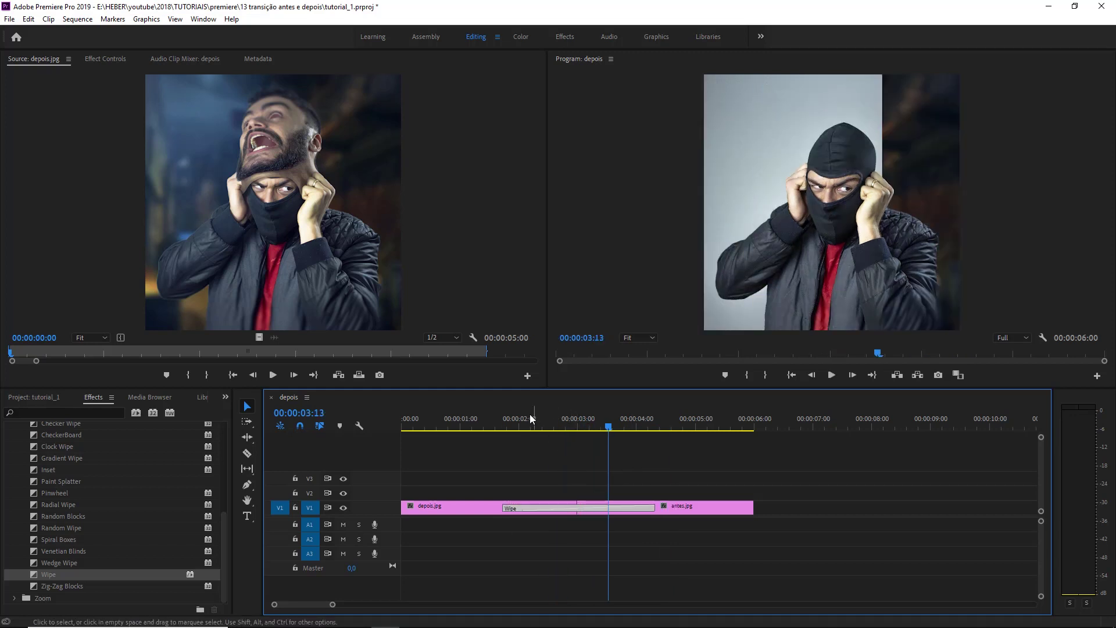
# Play the sequence through the Wipe transition and stop partway to check the dividing edge between the two images
pyautogui.click(481, 420)
pyautogui.click(537, 448)
pyautogui.press('space')
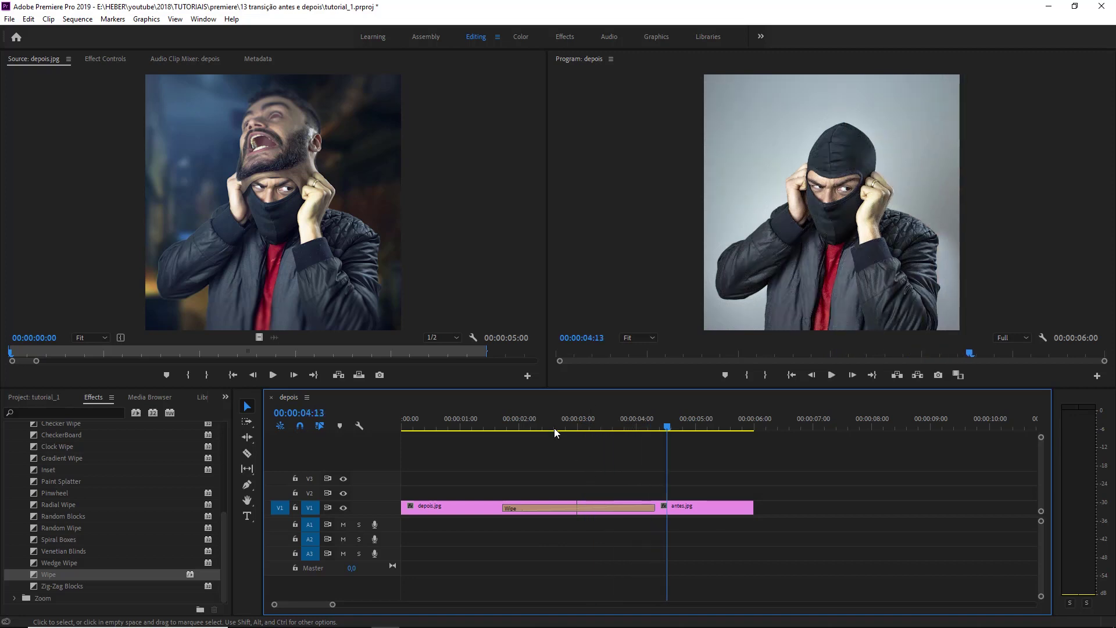
pyautogui.press('space')
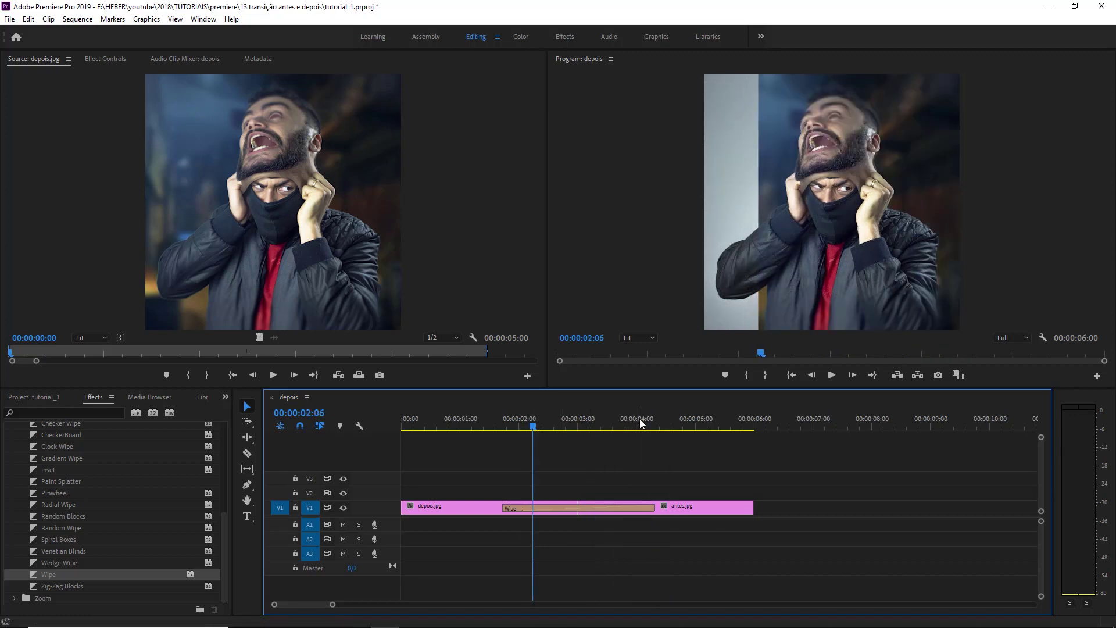
pyautogui.moveTo(655, 299)
pyautogui.mouseDown()
pyautogui.moveTo(757, 68)
pyautogui.moveTo(759, 331)
pyautogui.moveTo(755, 44)
pyautogui.moveTo(756, 88)
pyautogui.mouseUp()
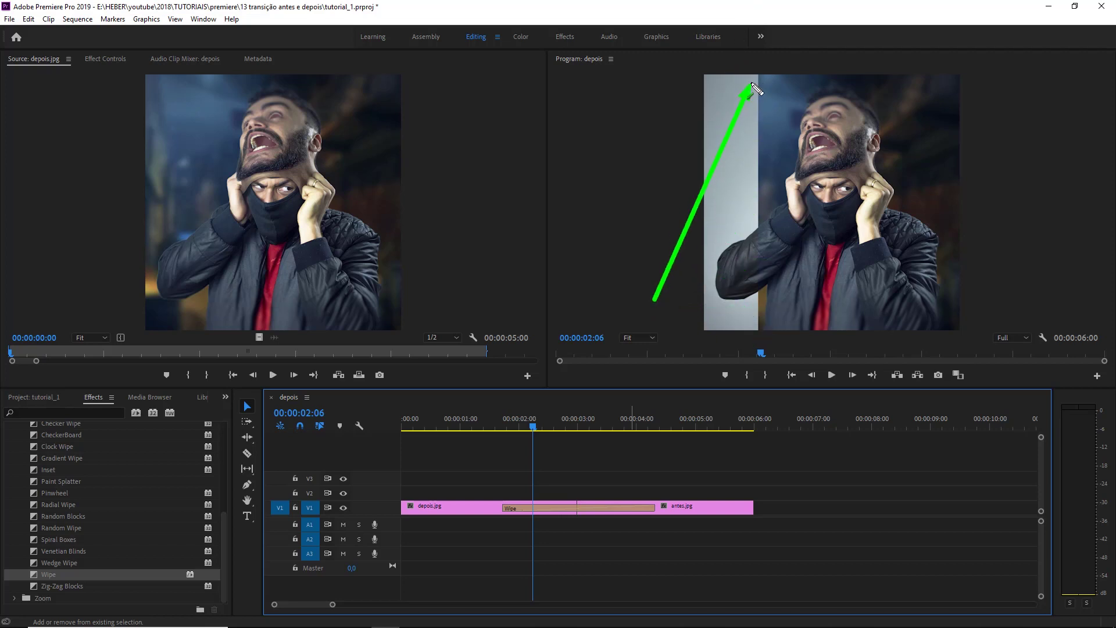
pyautogui.press('Escape')
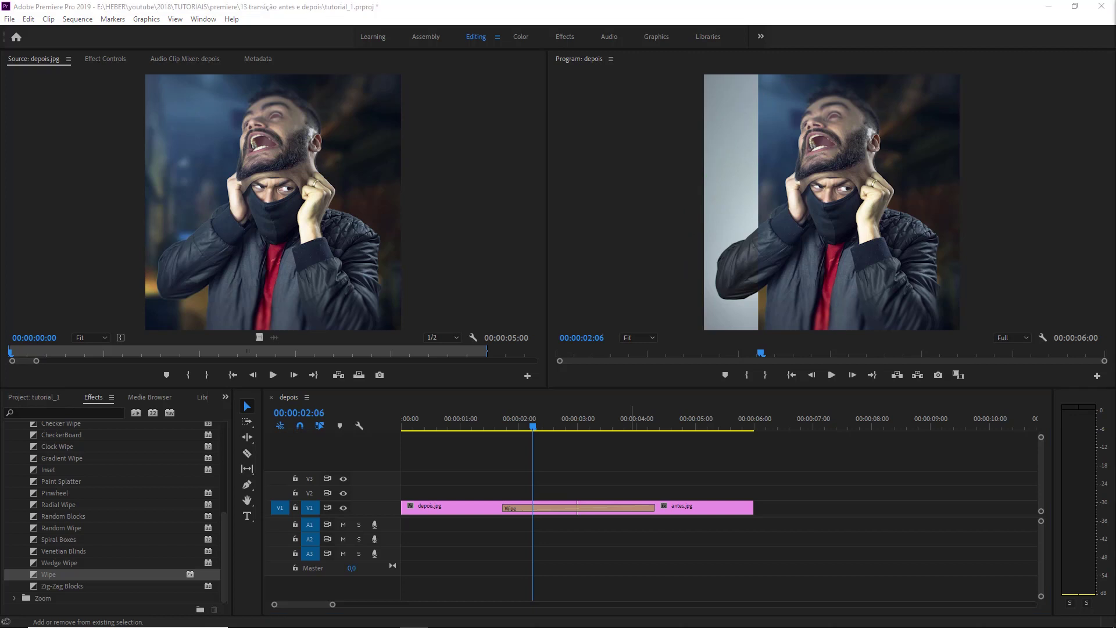
# Select the Wipe transition between depois.jpg and antes.jpg and display its effect settings
pyautogui.click(588, 482)
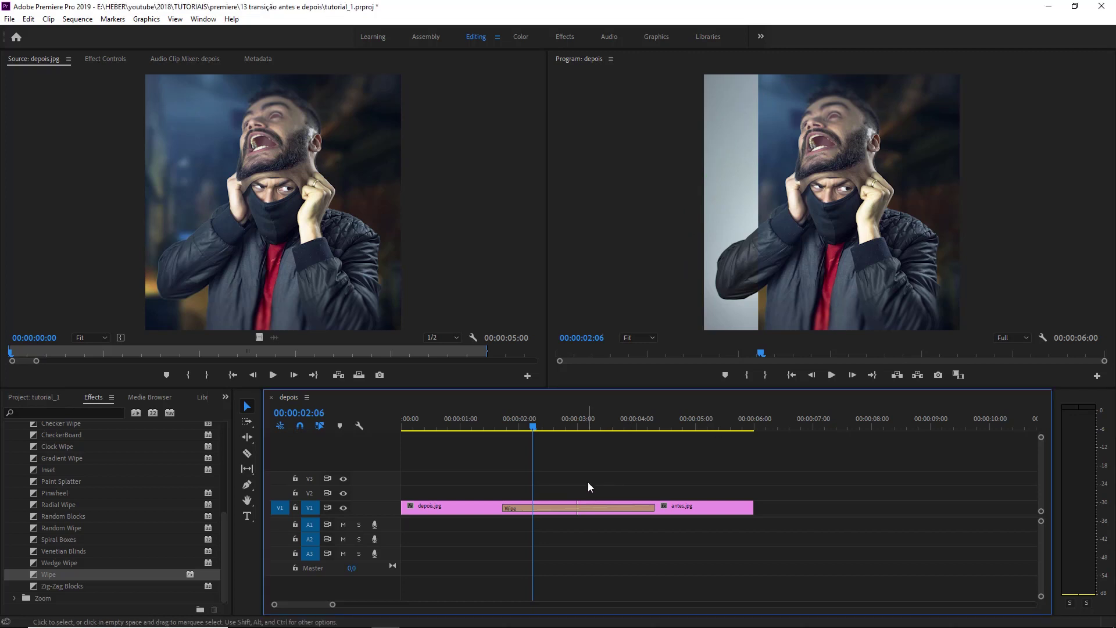
pyautogui.moveTo(665, 385); pyautogui.dragTo(594, 506)
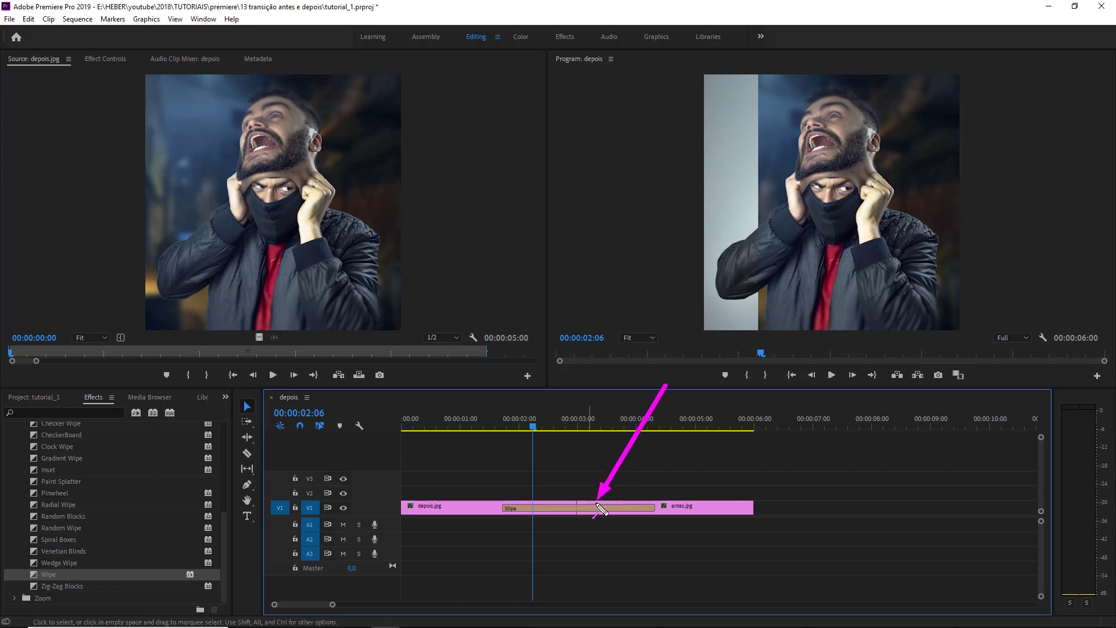
pyautogui.press('Escape')
pyautogui.click(583, 509)
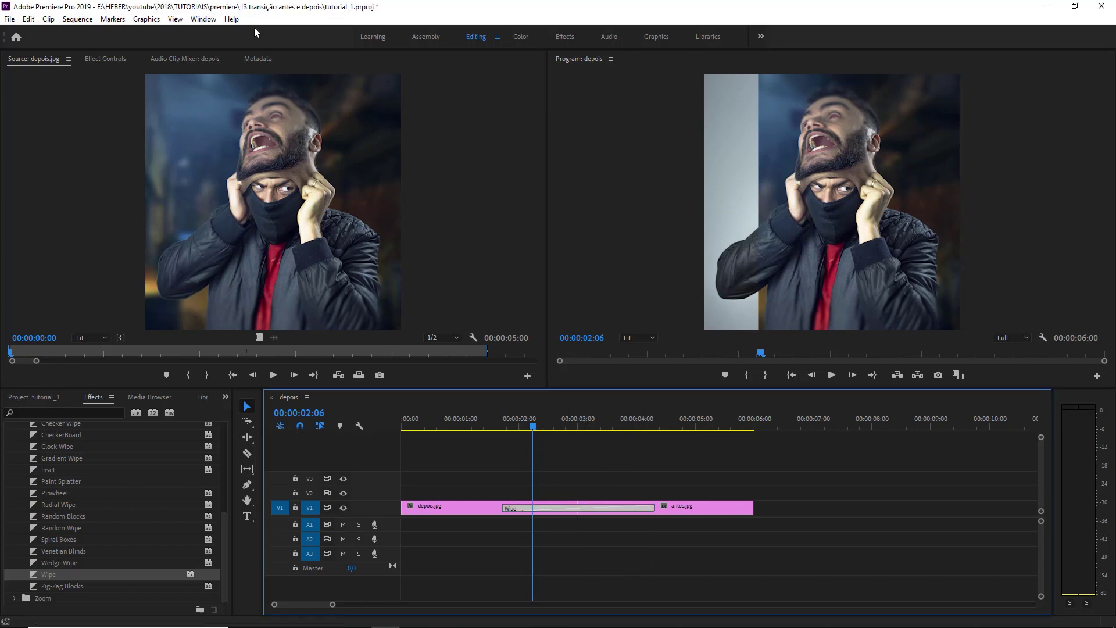
pyautogui.click(94, 61)
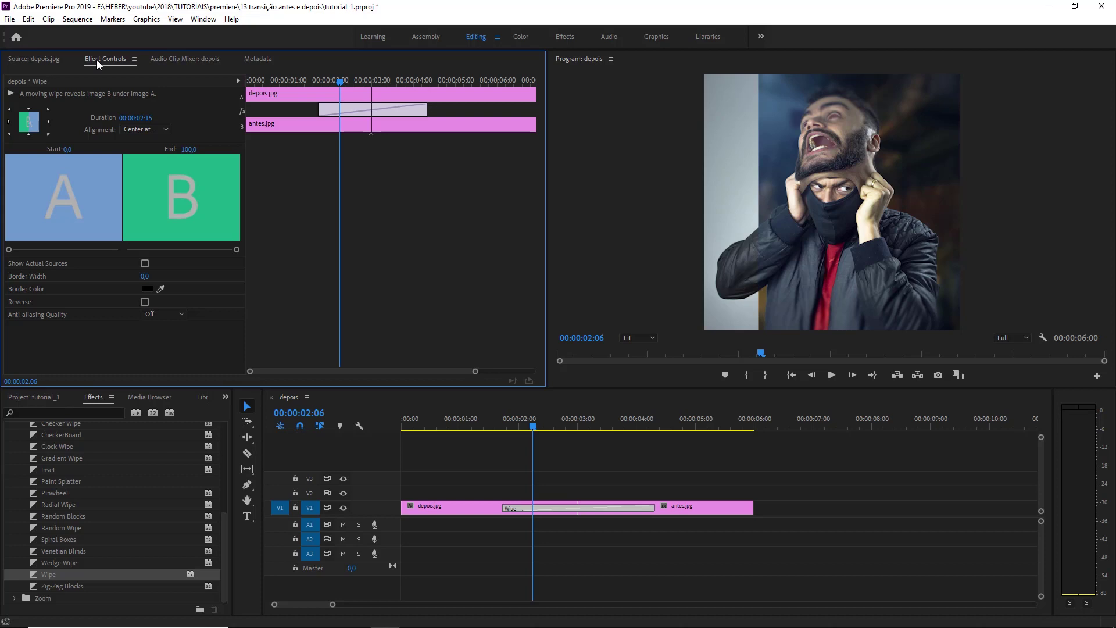
pyautogui.hotkey('ctrl', 'alt', 'd')
pyautogui.moveTo(330, 54); pyautogui.dragTo(158, 120)
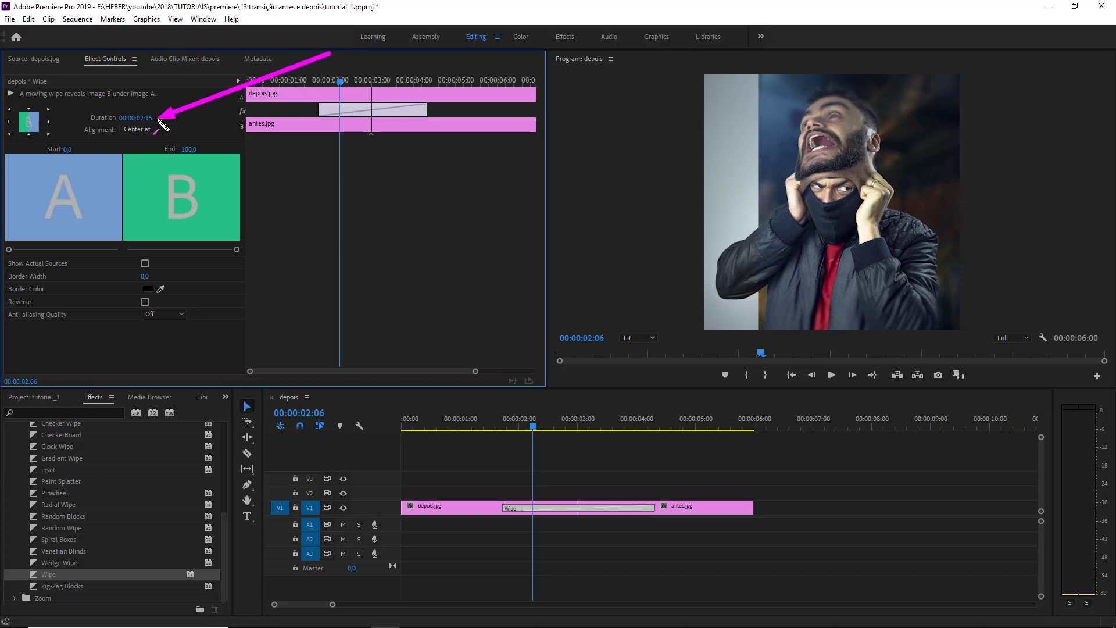
pyautogui.press('e')
pyautogui.press('g')
pyautogui.moveTo(230, 49)
pyautogui.mouseDown()
pyautogui.moveTo(159, 119)
pyautogui.moveTo(144, 114)
pyautogui.moveTo(446, 286)
pyautogui.mouseUp()
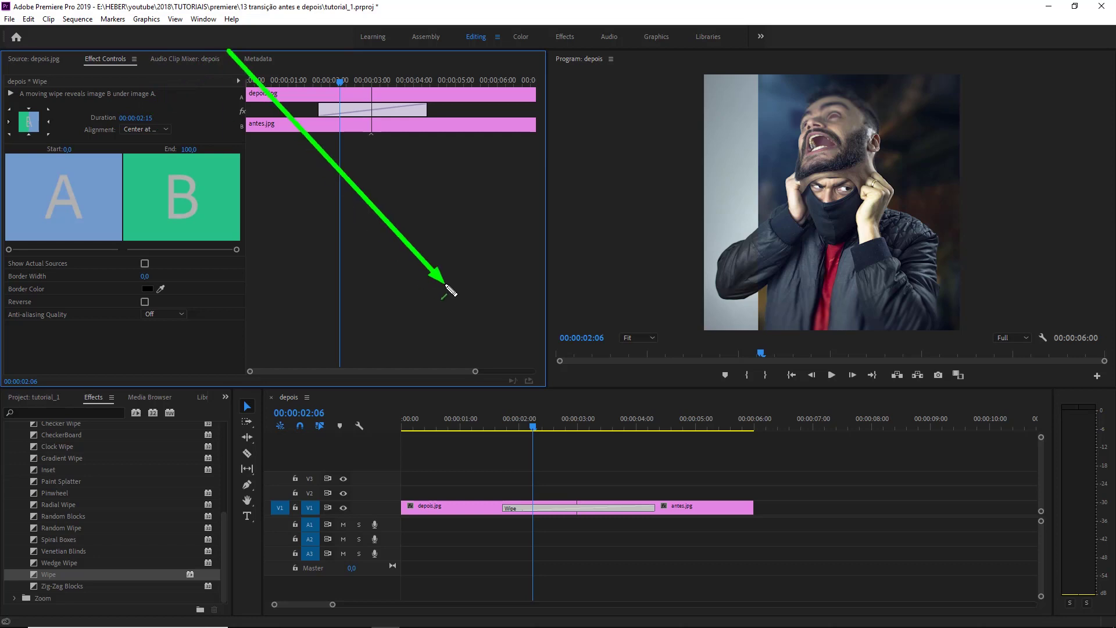
pyautogui.moveTo(446, 286)
pyautogui.mouseDown()
pyautogui.moveTo(509, 491)
pyautogui.moveTo(499, 503)
pyautogui.mouseUp()
pyautogui.moveTo(776, 616); pyautogui.dragTo(661, 517)
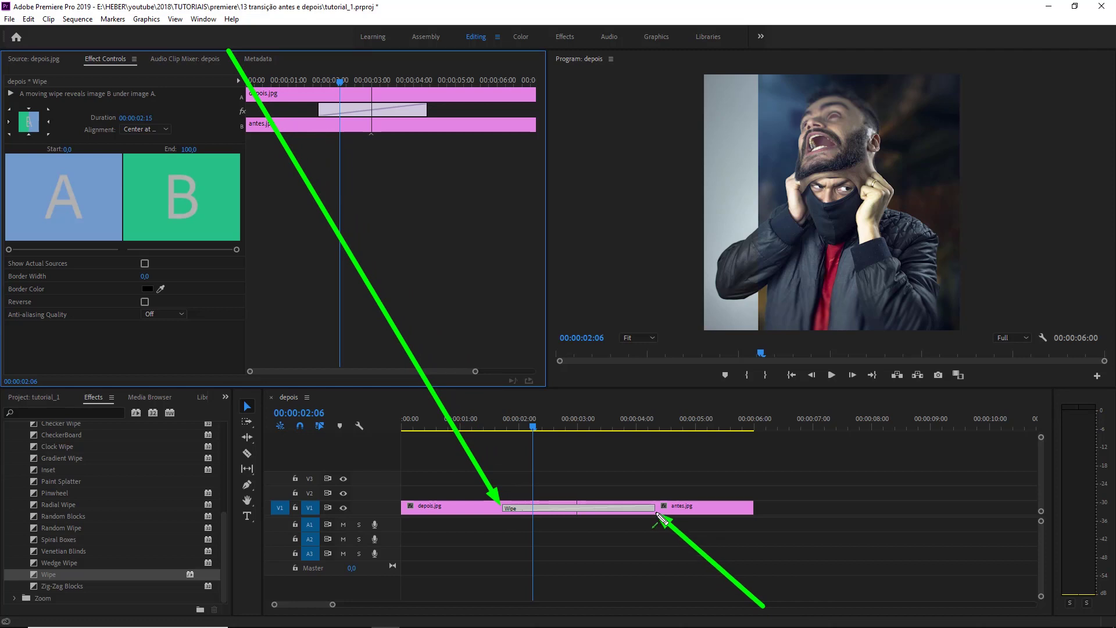
pyautogui.press('e')
pyautogui.moveTo(463, 258)
pyautogui.mouseDown()
pyautogui.moveTo(116, 121)
pyautogui.moveTo(154, 123)
pyautogui.mouseUp()
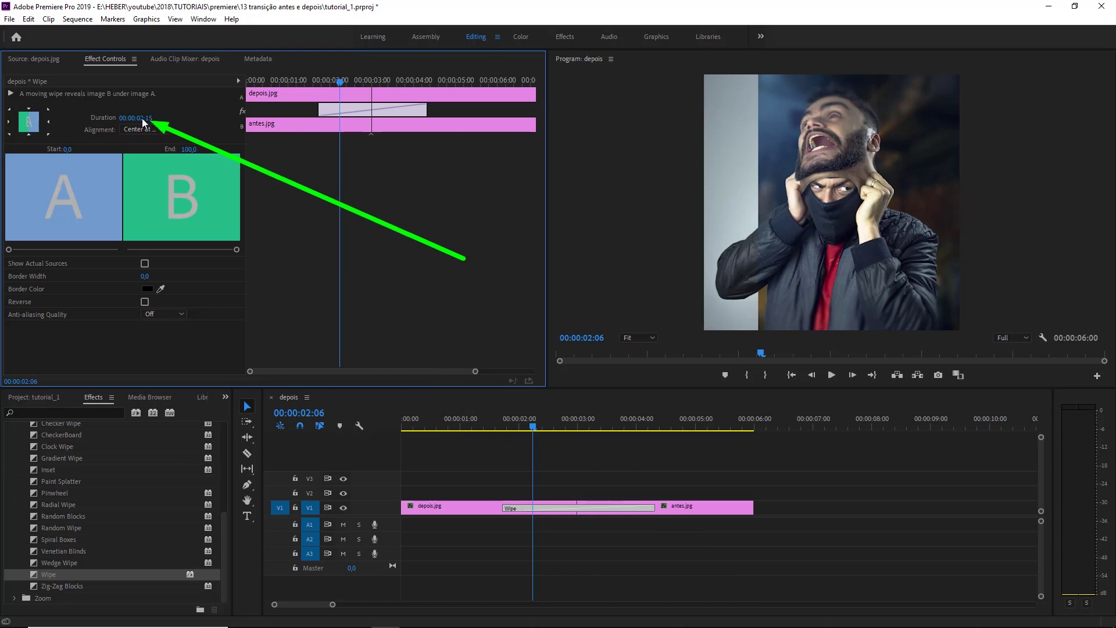
pyautogui.press('Escape')
# Set the Wipe transition's duration to 00:00:03:00
pyautogui.moveTo(135, 118); pyautogui.dragTo(163, 132)
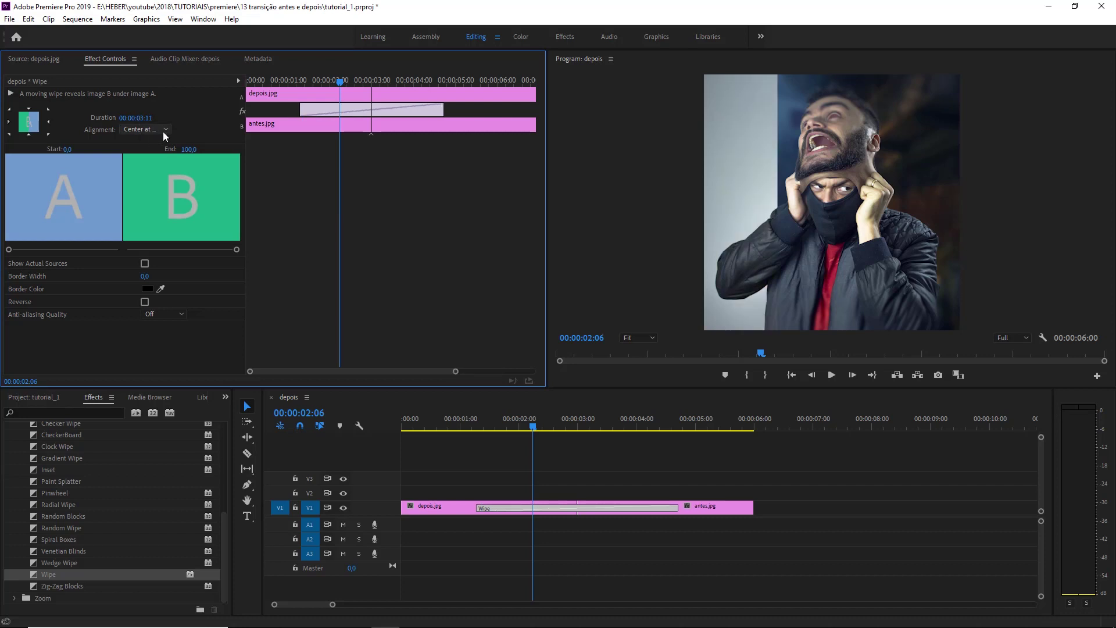
pyautogui.hotkey('ctrl', 'z')
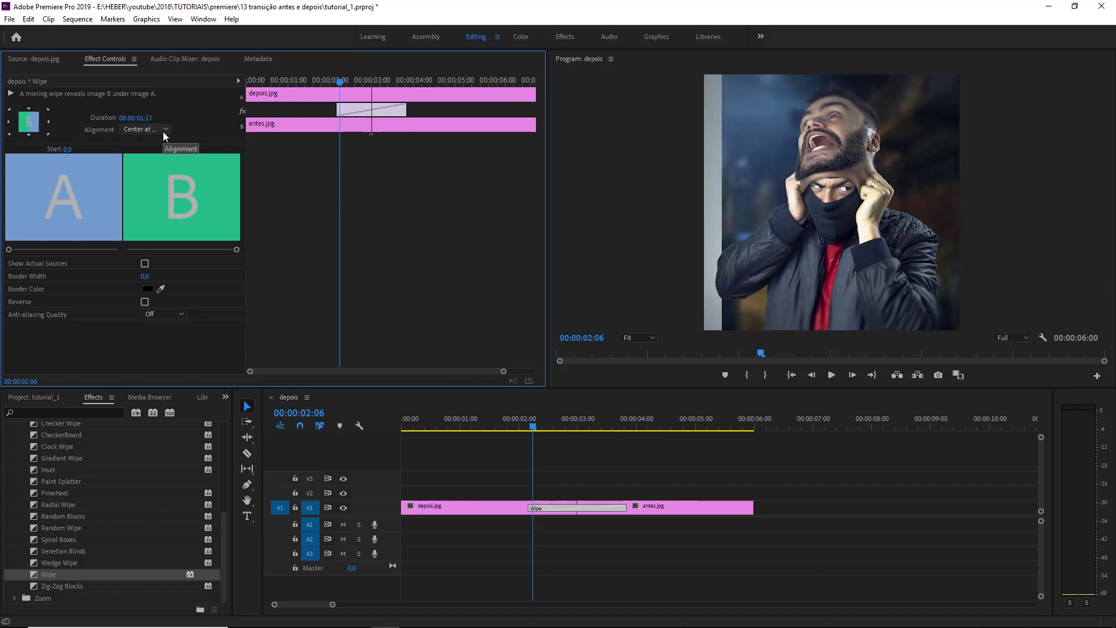
pyautogui.click(135, 118)
pyautogui.write('300')
pyautogui.press('Return')
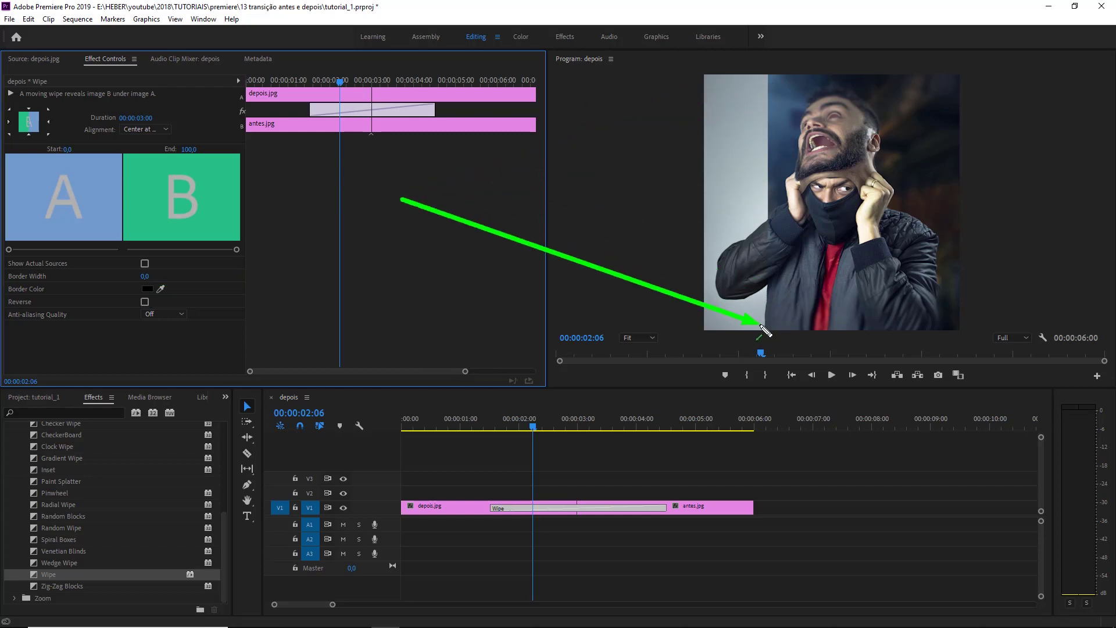
# Set the Wipe transition's border color to white (FFFFFF)
pyautogui.click(144, 301)
pyautogui.click(147, 289)
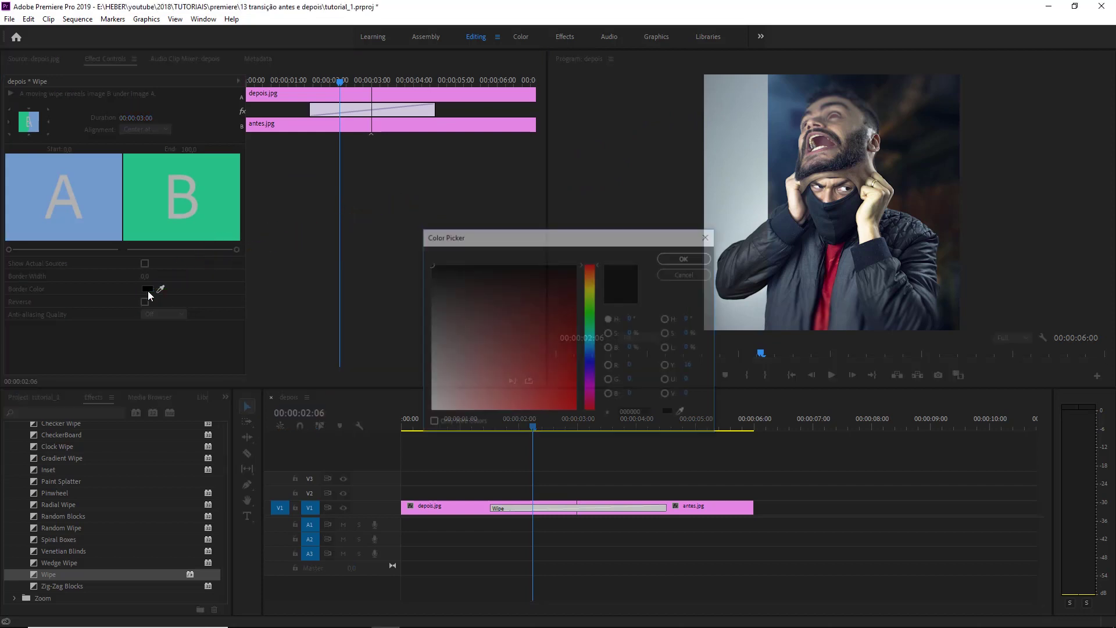
pyautogui.click(430, 265)
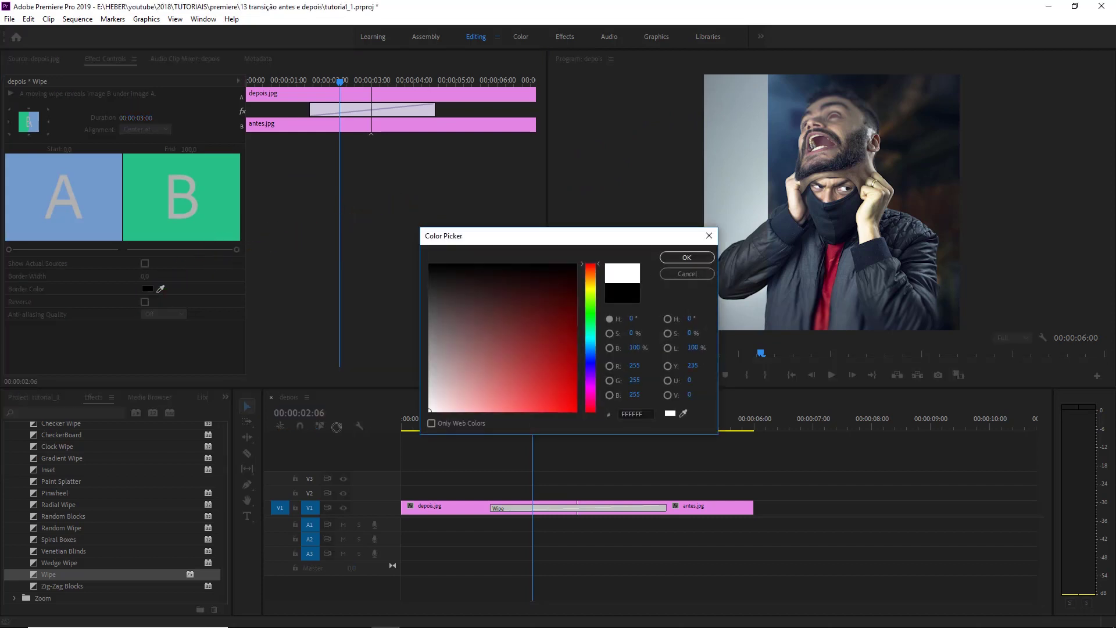
pyautogui.click(686, 257)
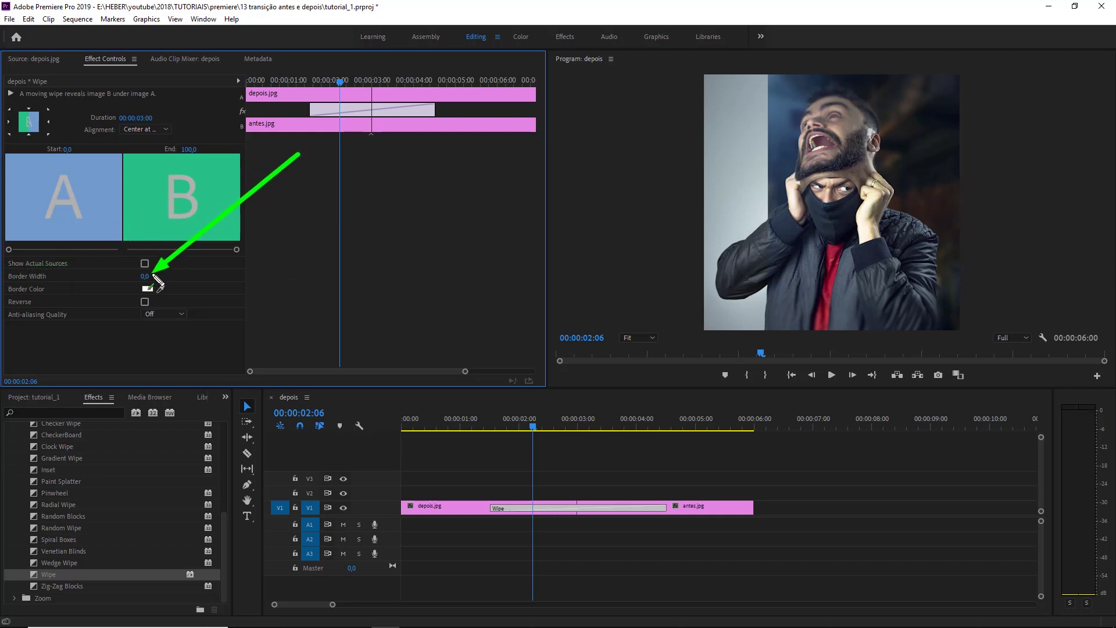
# Set the Wipe transition's border width to 50
pyautogui.press('Escape')
pyautogui.moveTo(144, 277); pyautogui.dragTo(148, 276)
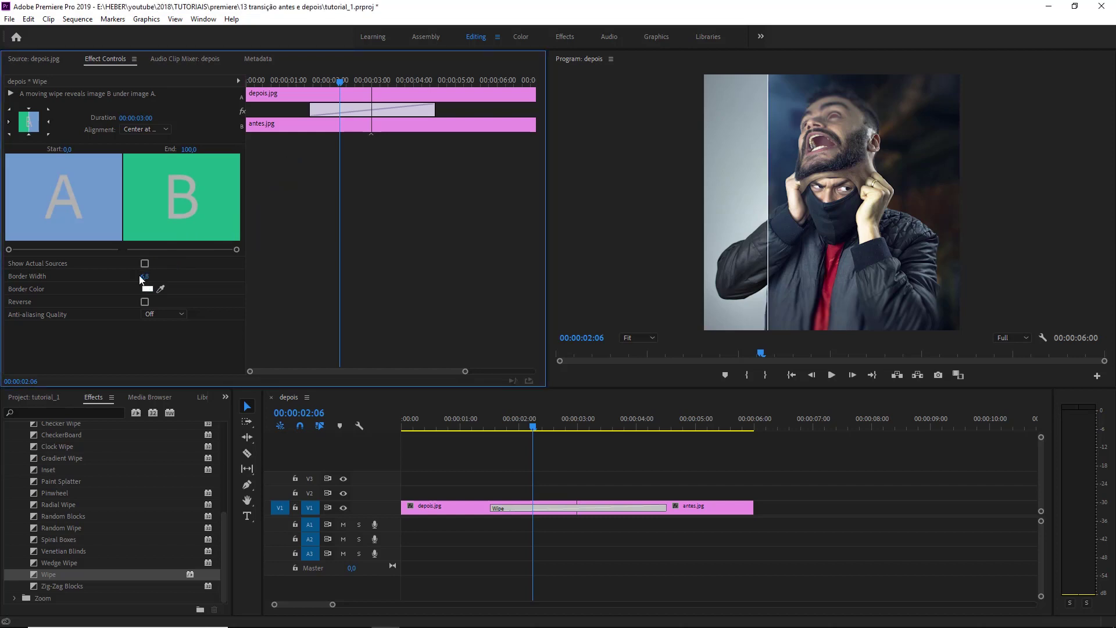
pyautogui.moveTo(141, 277); pyautogui.dragTo(150, 277)
pyautogui.click(146, 277)
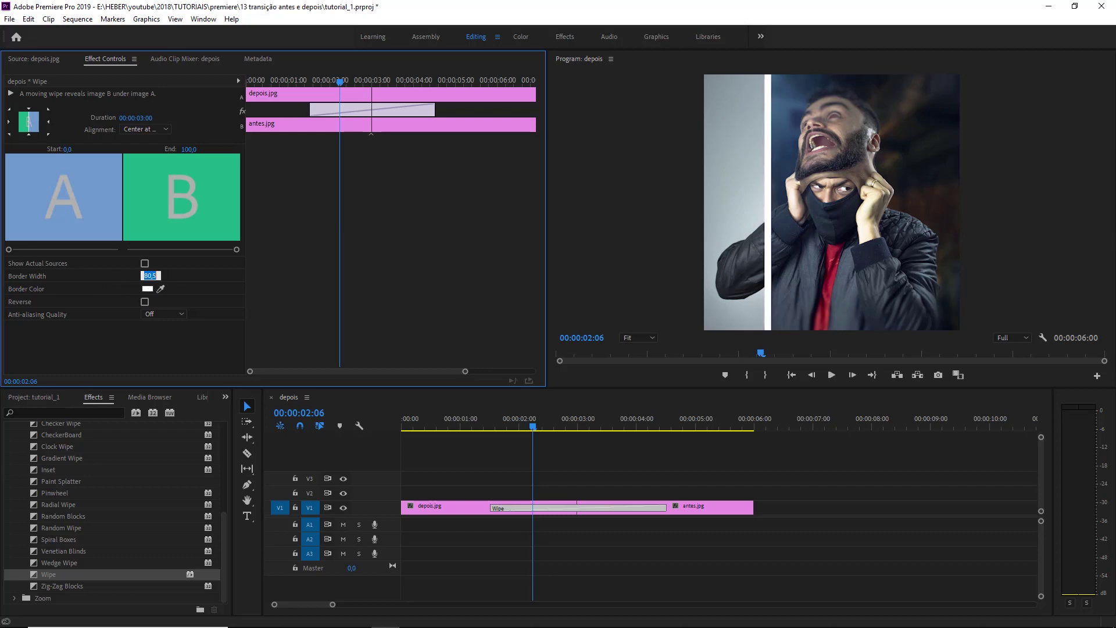
pyautogui.write('50')
pyautogui.press('Return')
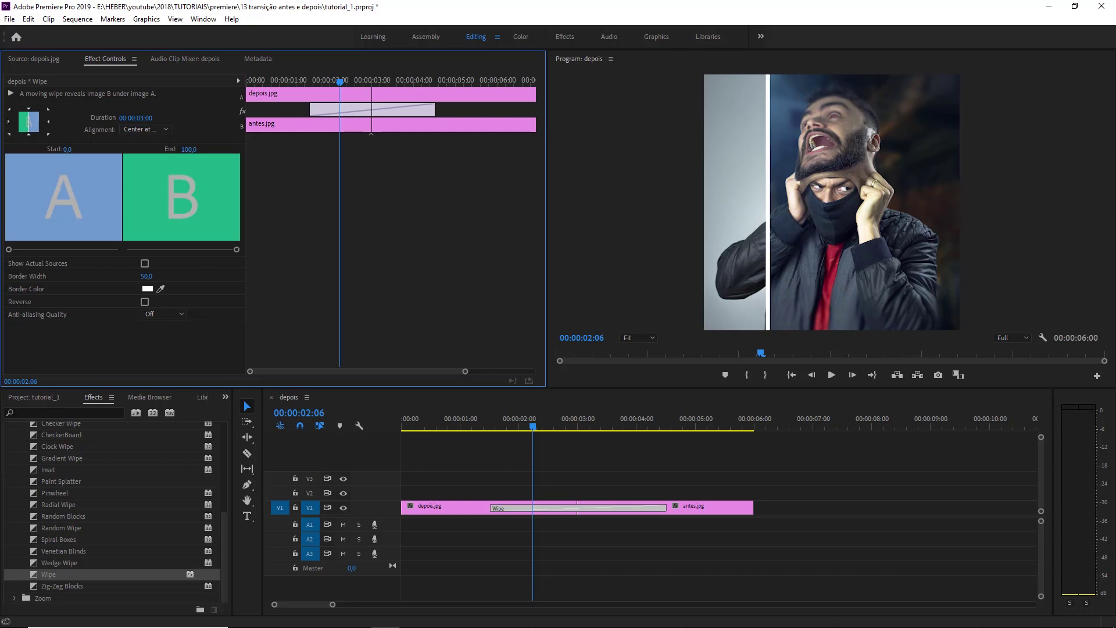
# Play and scrub through the Wipe transition to check the white dividing line
pyautogui.click(563, 460)
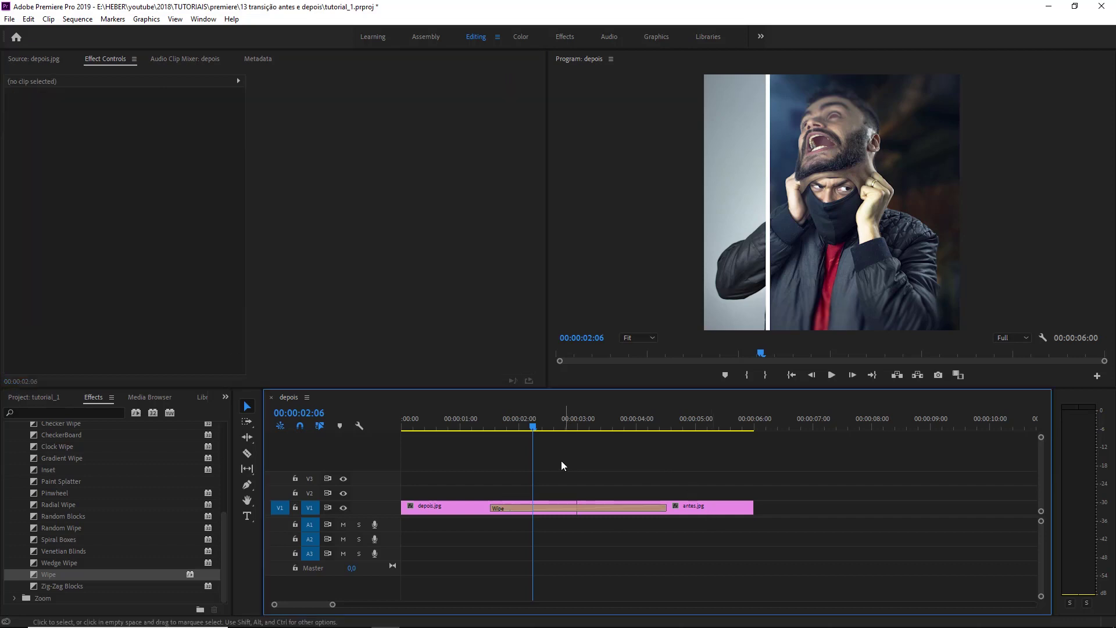
pyautogui.click(483, 416)
pyautogui.press('space')
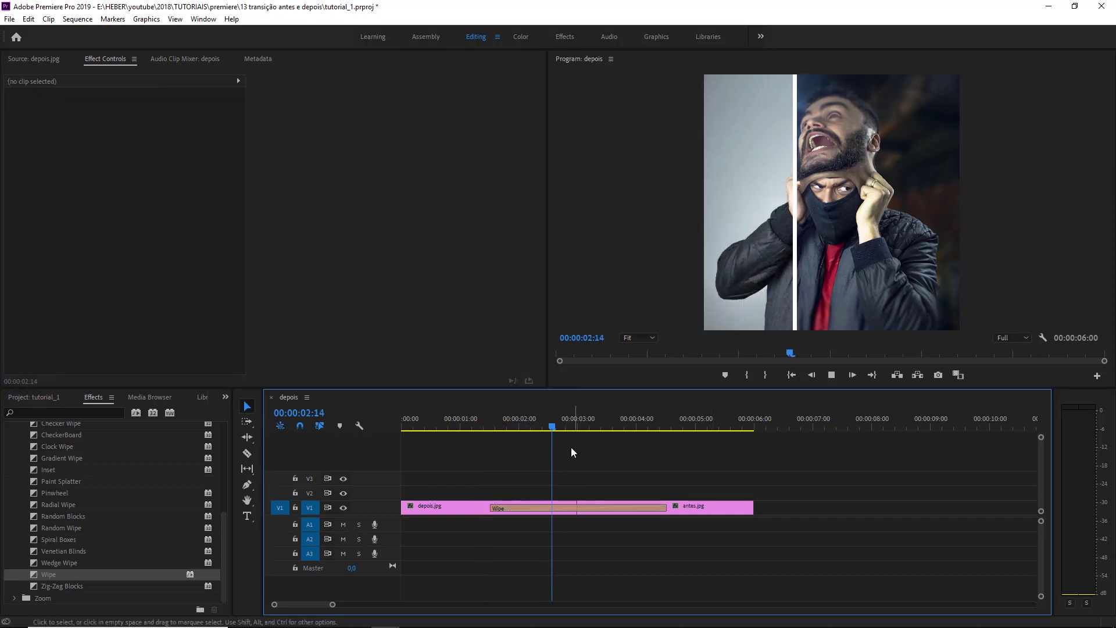
pyautogui.moveTo(531, 430); pyautogui.dragTo(608, 427)
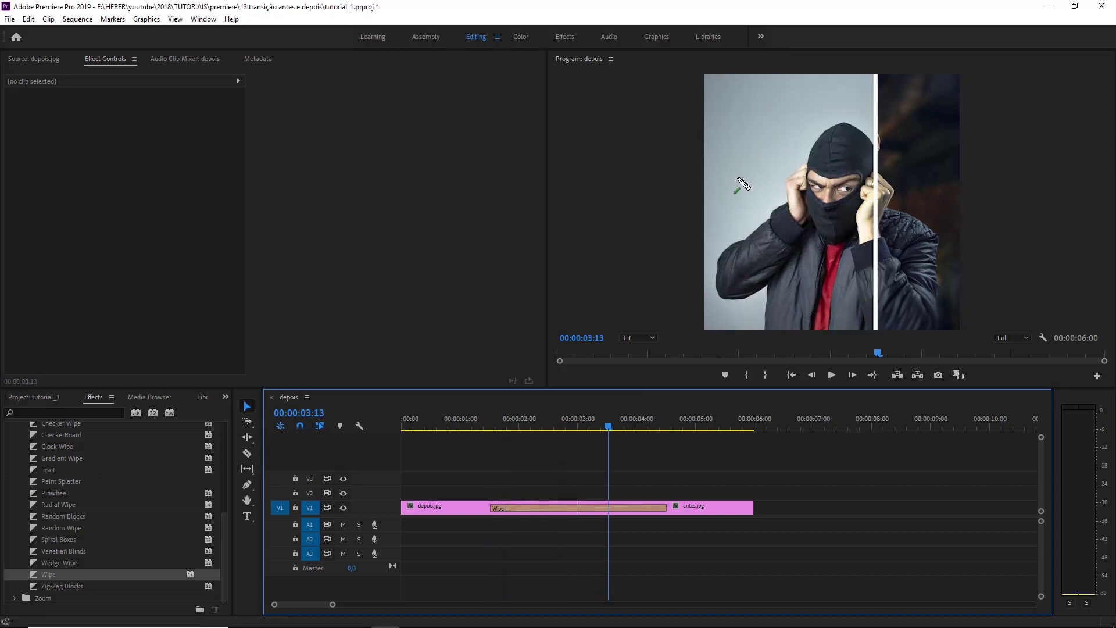
pyautogui.moveTo(701, 75)
pyautogui.mouseDown()
pyautogui.moveTo(984, 319)
pyautogui.moveTo(963, 331)
pyautogui.mouseUp()
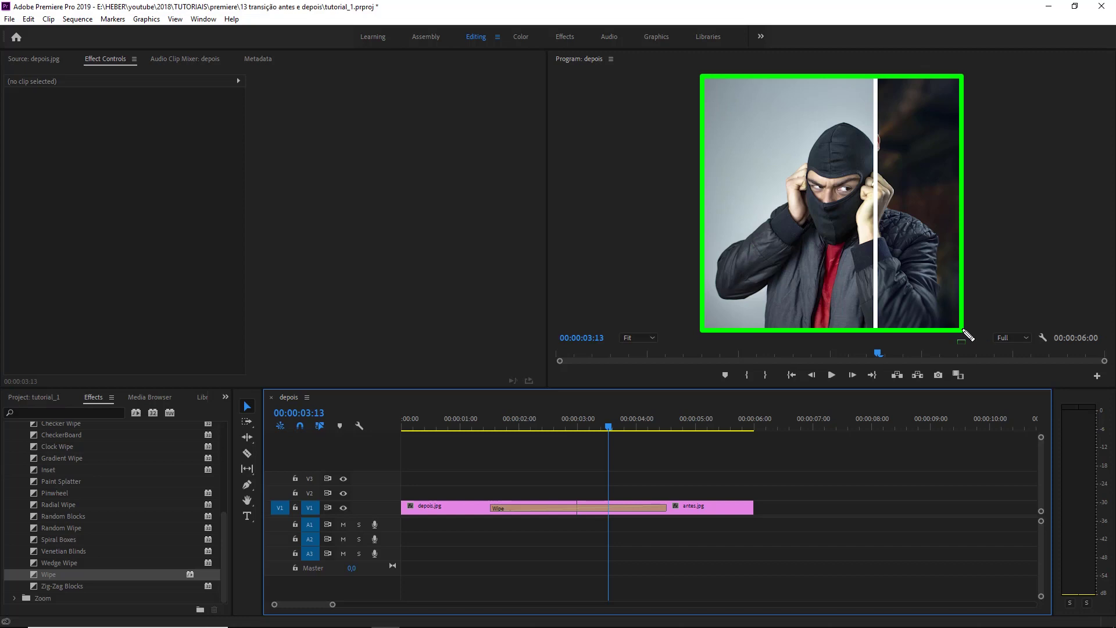
# Reverse the direction of the Wipe transition between the two clips
pyautogui.click(571, 507)
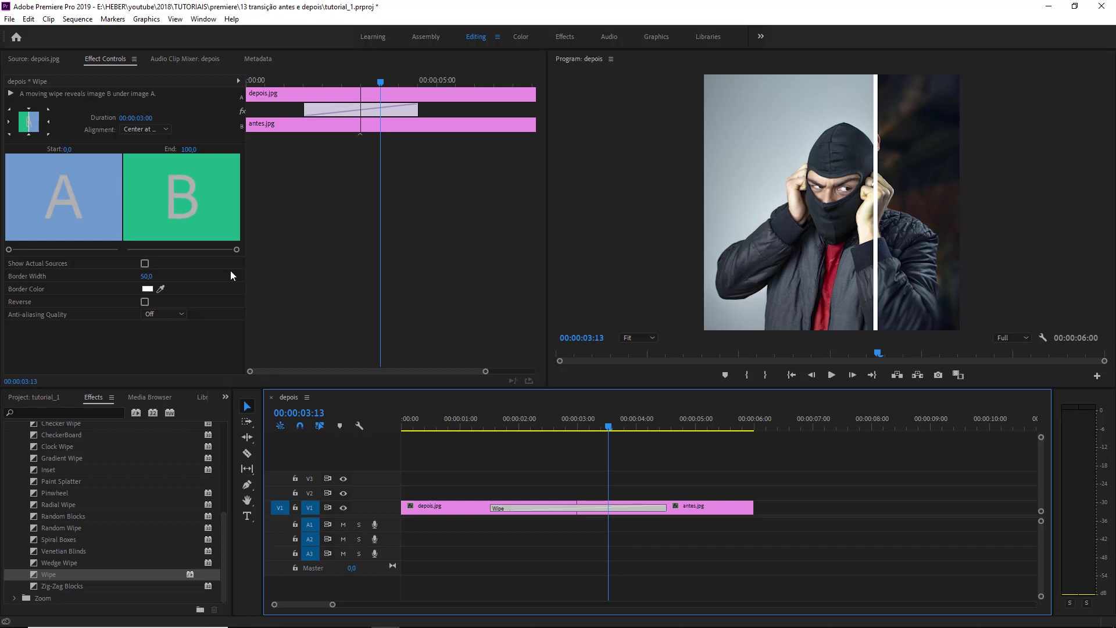
pyautogui.moveTo(261, 218)
pyautogui.mouseDown()
pyautogui.moveTo(18, 304)
pyautogui.moveTo(146, 303)
pyautogui.mouseUp()
pyautogui.press('Escape')
pyautogui.click(144, 302)
# Play and scrub through the reversed Wipe transition, ending with the playhead at the sequence start
pyautogui.moveTo(528, 423); pyautogui.dragTo(484, 424)
pyautogui.click(538, 453)
pyautogui.press('space')
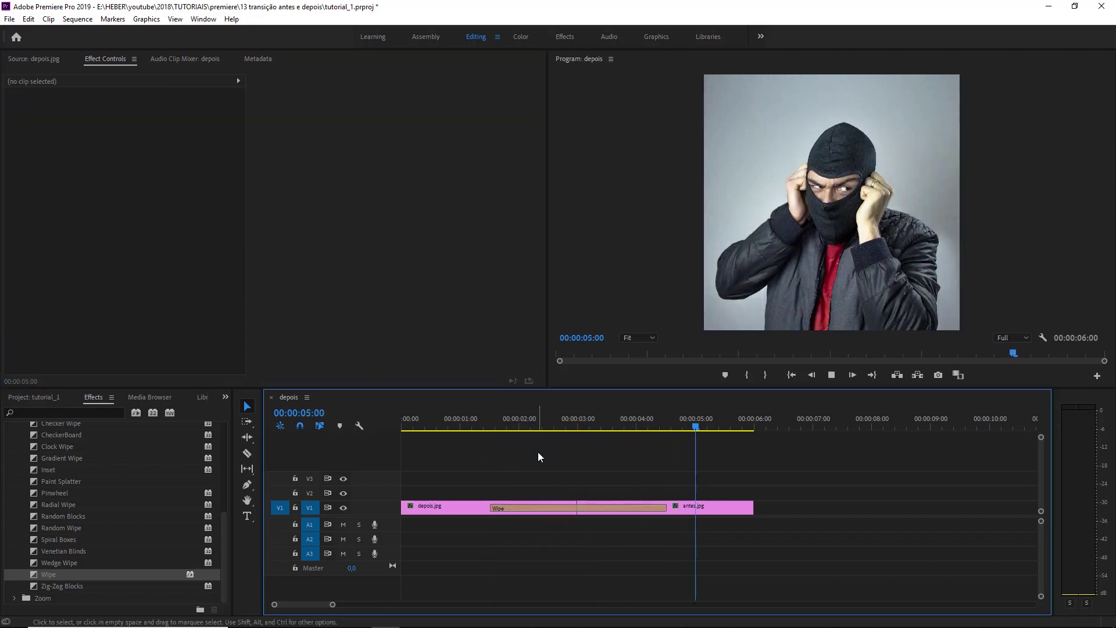
pyautogui.moveTo(526, 426); pyautogui.dragTo(578, 434)
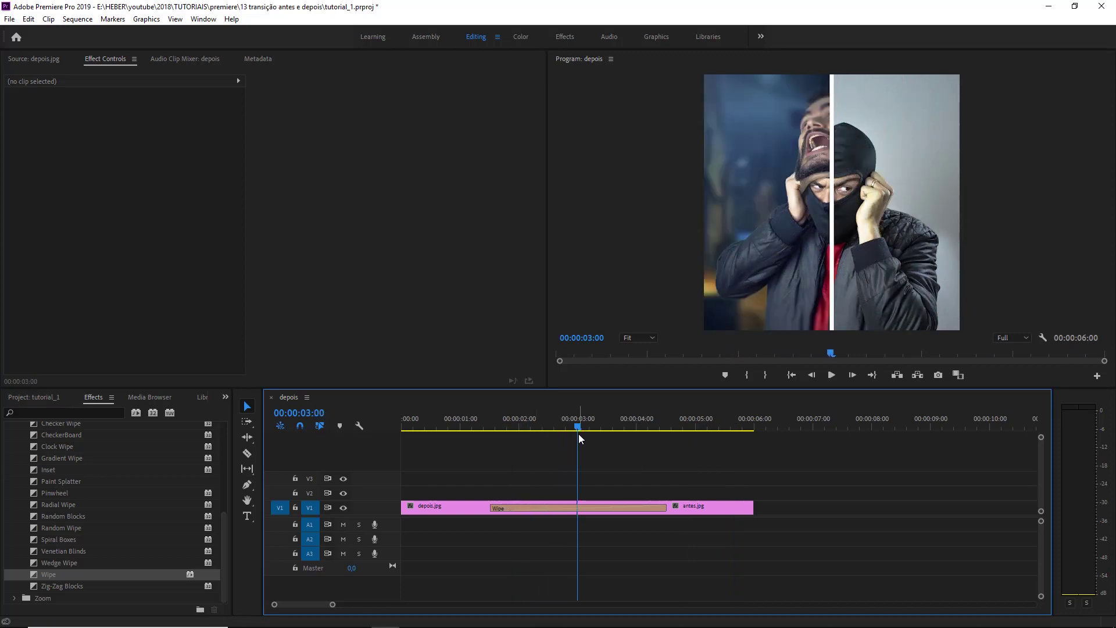
pyautogui.moveTo(500, 427); pyautogui.dragTo(349, 439)
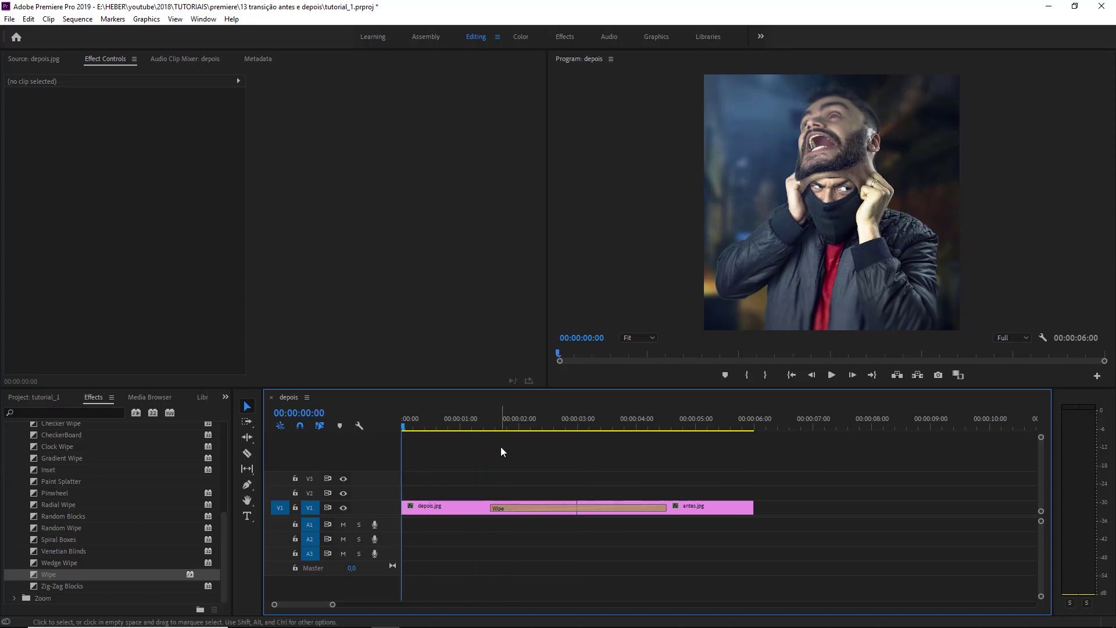
# Turn off the Wipe transition's Reverse option and play the whole sequence from the start
pyautogui.click(514, 508)
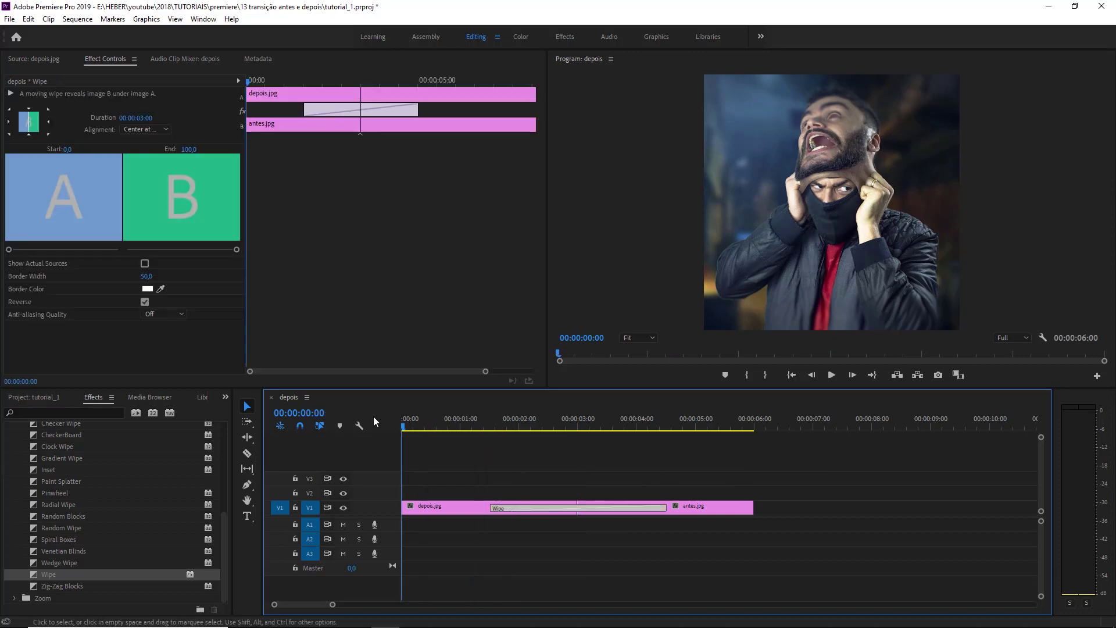
pyautogui.click(148, 302)
pyautogui.click(452, 437)
pyautogui.press('space')
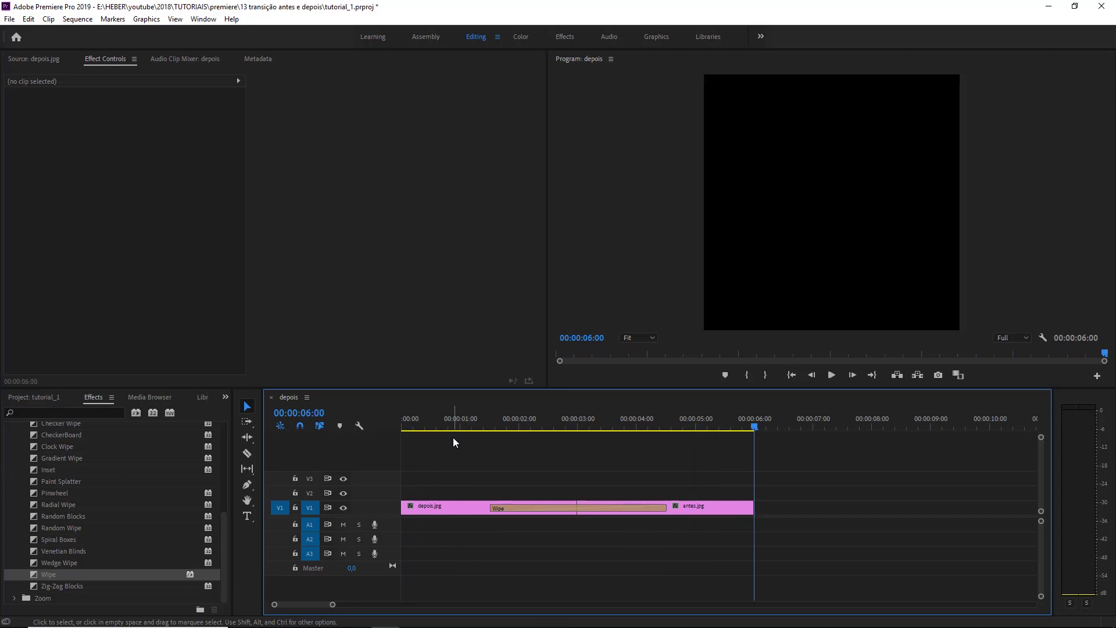
# Compare the last frame of antes.jpg at 00:00:05:24 with the depois.jpg image near the sequence start
pyautogui.moveTo(742, 427); pyautogui.dragTo(752, 427)
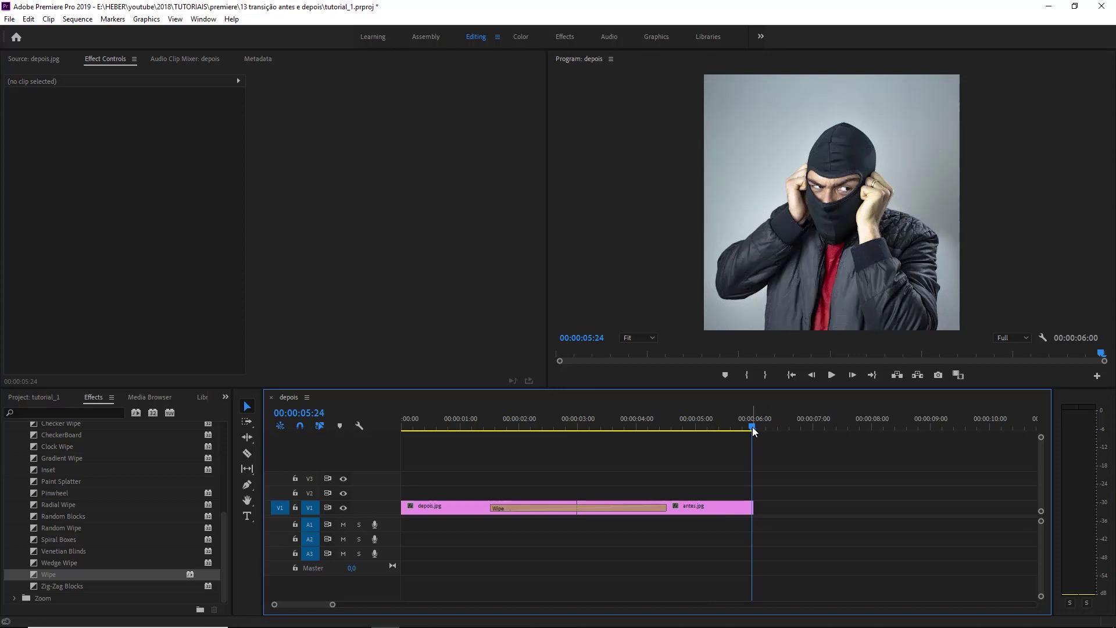
pyautogui.moveTo(752, 426); pyautogui.dragTo(752, 428)
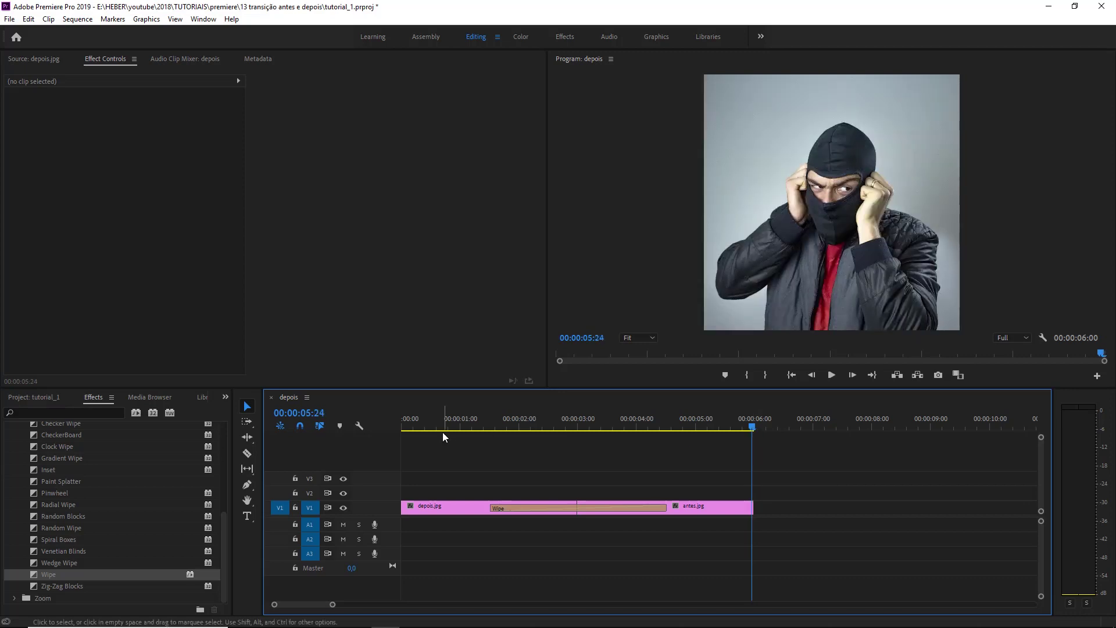
pyautogui.click(443, 433)
pyautogui.click(748, 426)
pyautogui.click(437, 429)
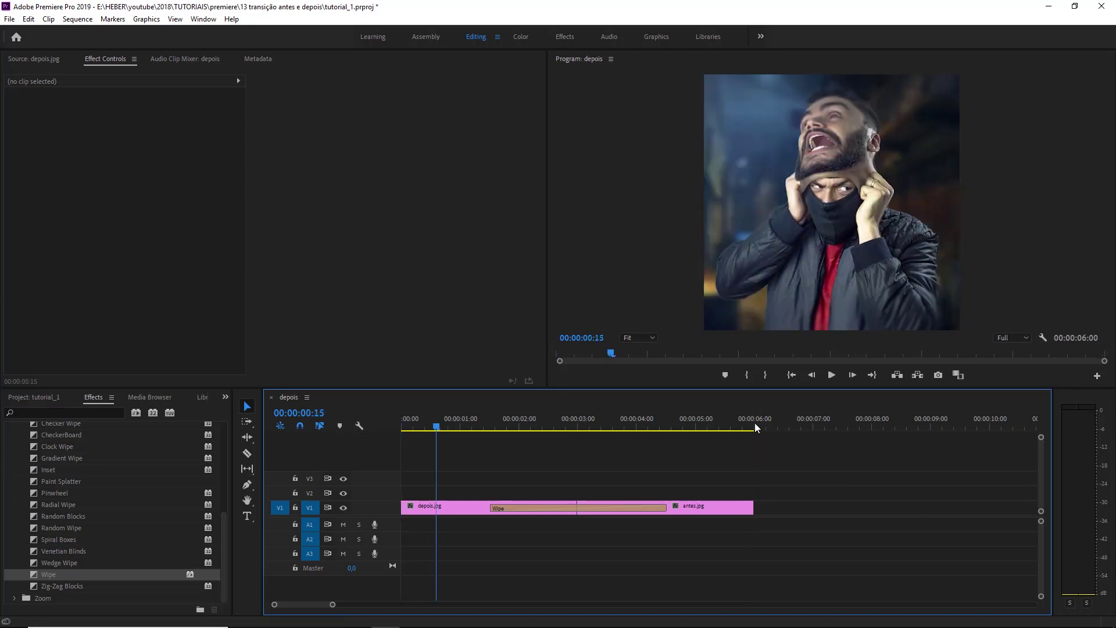
# Copy the depois.jpg clip and paste it on V1 at 00:00:06:00, directly after antes.jpg
pyautogui.click(750, 426)
pyautogui.click(688, 416)
pyautogui.click(690, 416)
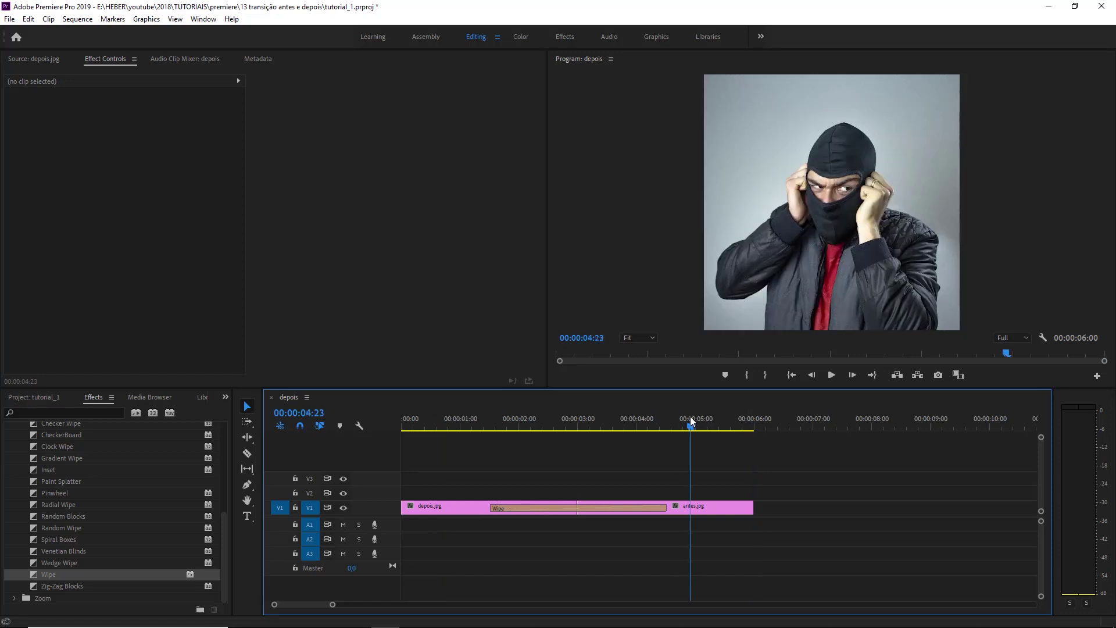
pyautogui.moveTo(696, 430); pyautogui.dragTo(755, 426)
pyautogui.click(699, 509)
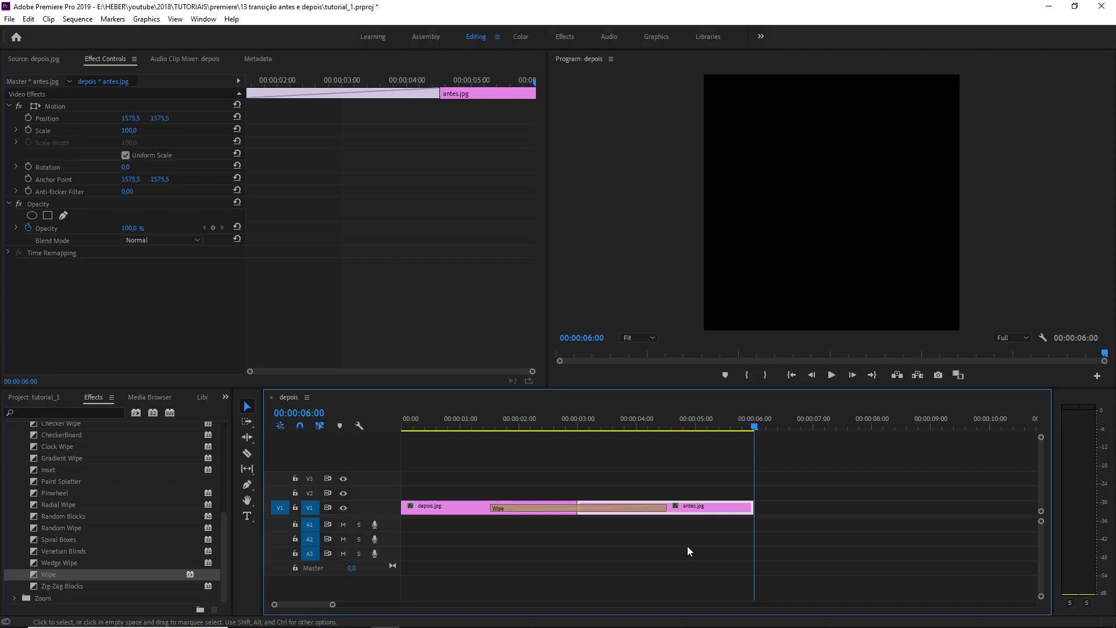
pyautogui.click(451, 505)
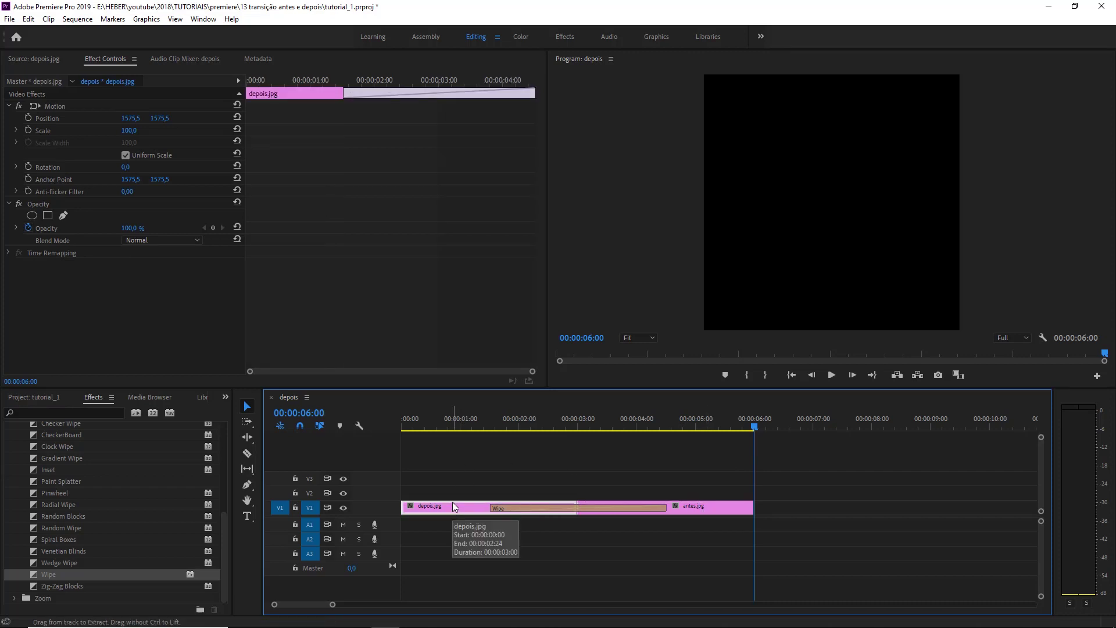
pyautogui.hotkey('ctrl', 'v')
pyautogui.click(604, 487)
pyautogui.moveTo(400, 419)
pyautogui.mouseDown()
pyautogui.moveTo(734, 397)
pyautogui.moveTo(807, 410)
pyautogui.moveTo(755, 407)
pyautogui.mouseUp()
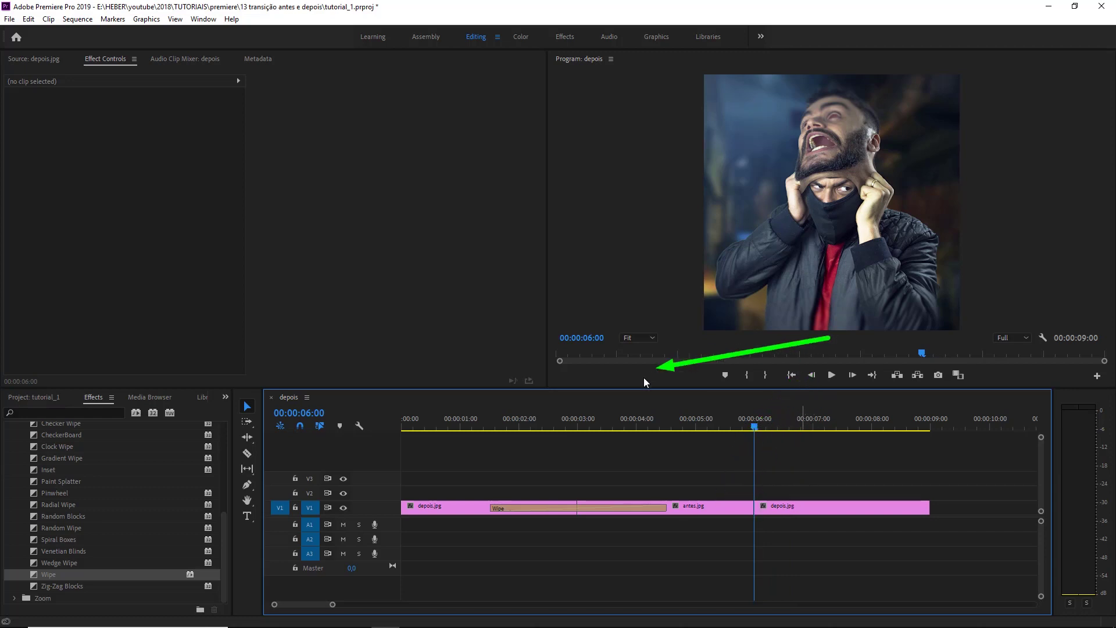
# Copy the first Wipe transition onto the cut between antes.jpg and the second depois.jpg
pyautogui.click(589, 510)
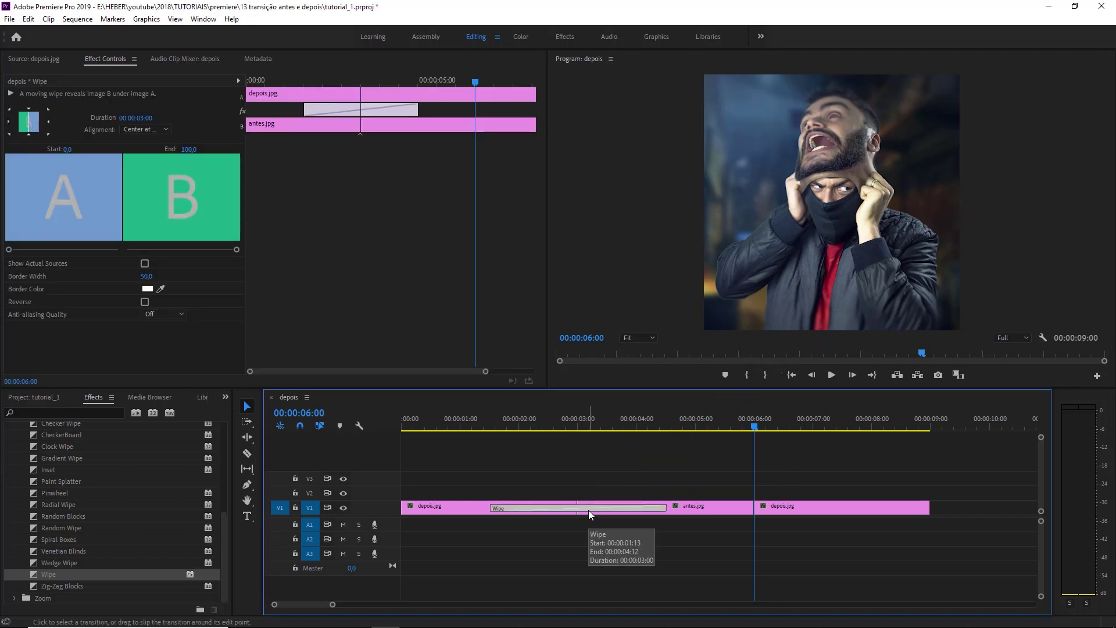
pyautogui.hotkey('ctrl', 'd')
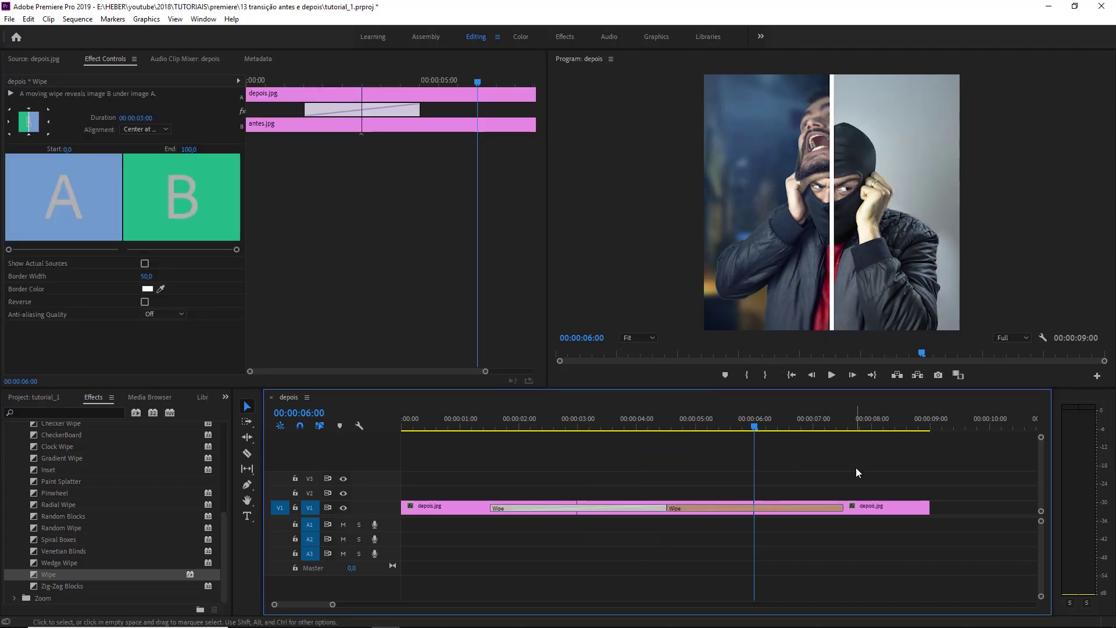
pyautogui.click(837, 466)
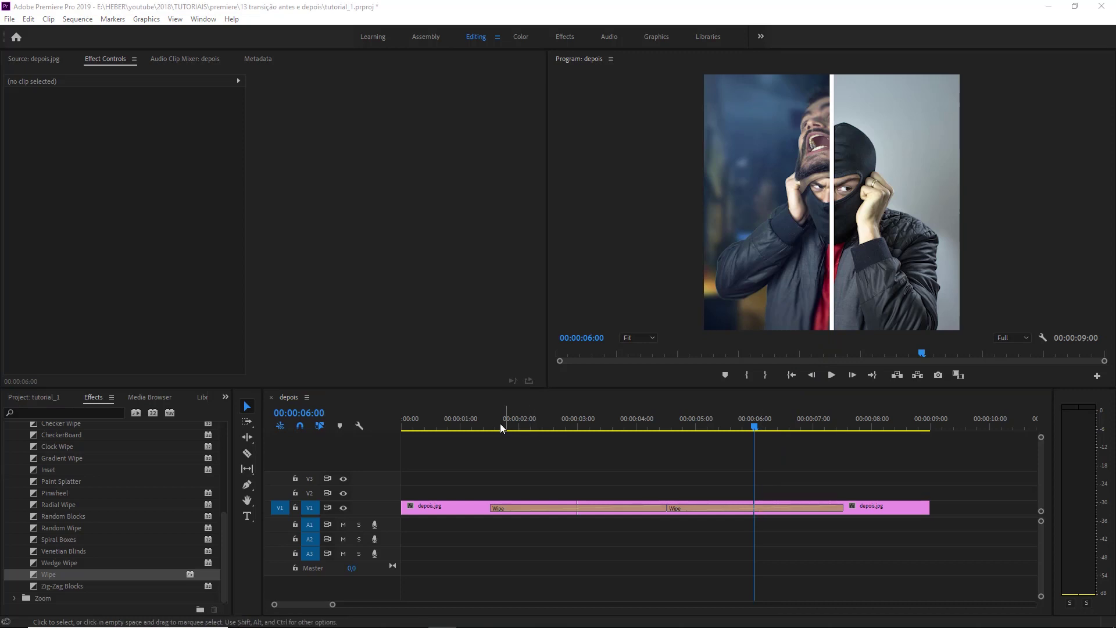
# Play the sequence from the start through both Wipe transitions
pyautogui.moveTo(494, 424); pyautogui.dragTo(375, 439)
pyautogui.press('space')
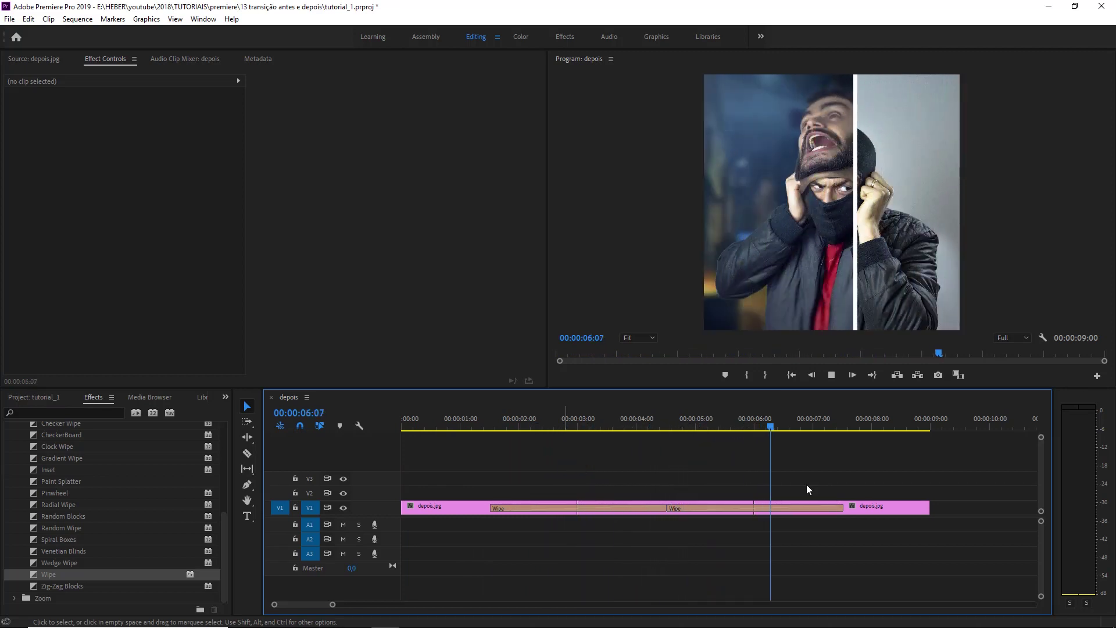
pyautogui.press('space')
# Turn on the Reverse option of the second Wipe transition, between antes.jpg and the last depois.jpg
pyautogui.moveTo(738, 426); pyautogui.dragTo(751, 431)
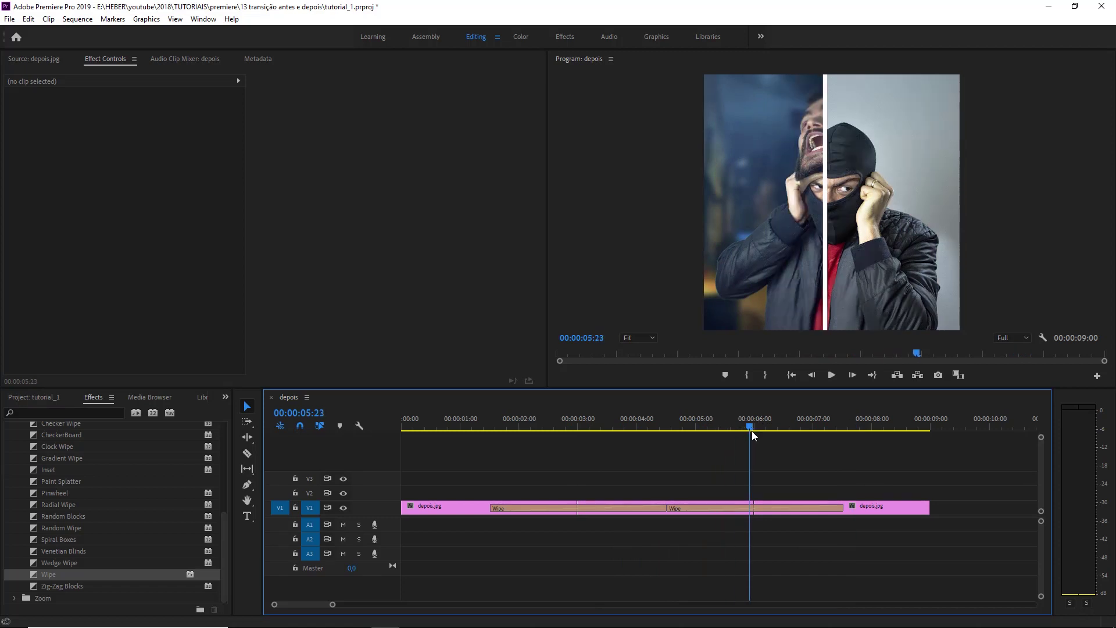
pyautogui.click(754, 507)
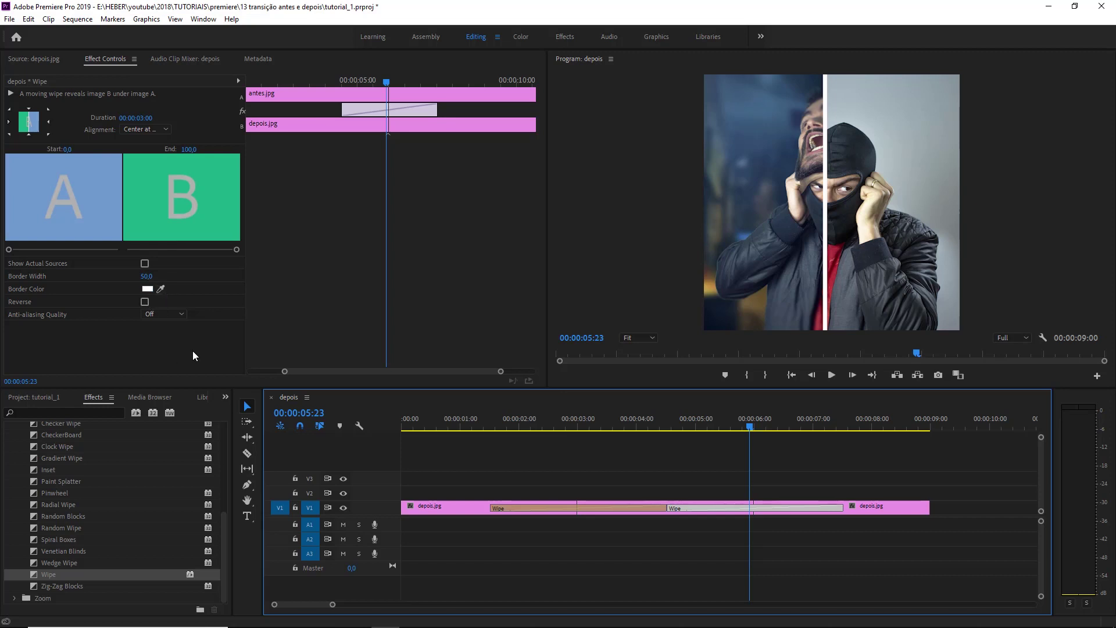
pyautogui.click(145, 303)
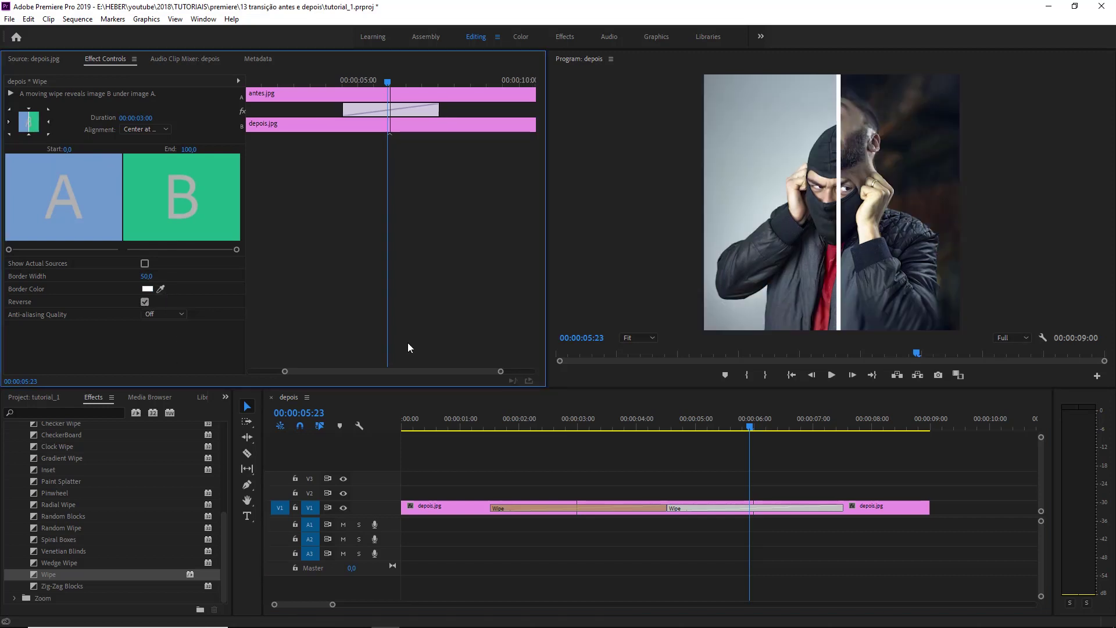
# Play the sequence from the start into the first Wipe, scrub through it, and return the playhead to 00:00:00:00
pyautogui.click(481, 426)
pyautogui.moveTo(482, 426)
pyautogui.mouseDown()
pyautogui.moveTo(854, 427)
pyautogui.moveTo(470, 416)
pyautogui.mouseUp()
pyautogui.press('Home')
pyautogui.press('space')
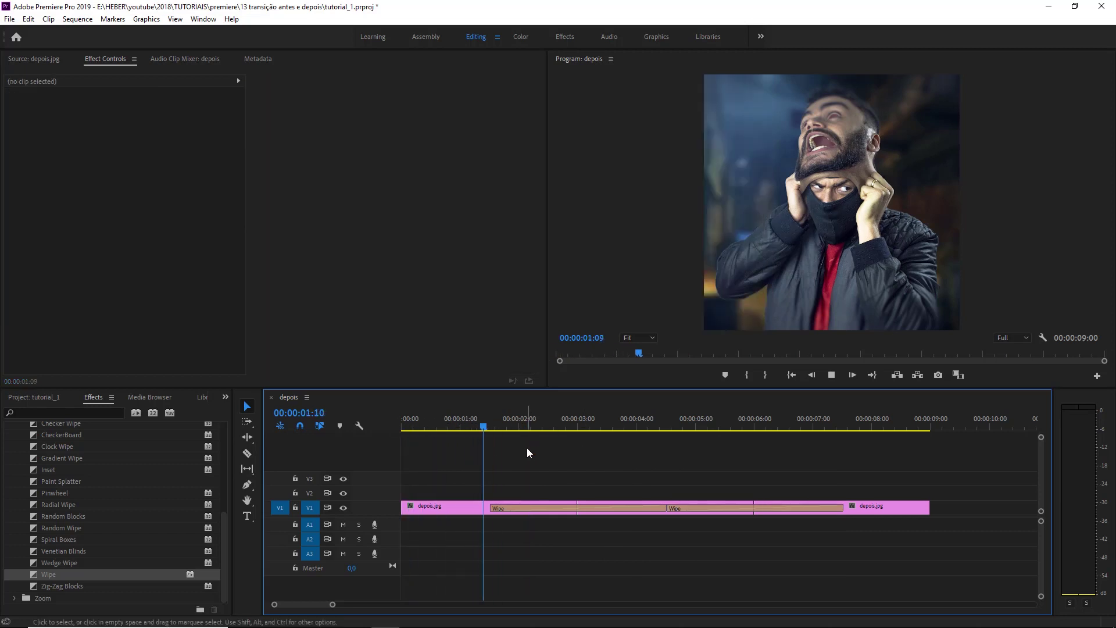
pyautogui.press('space')
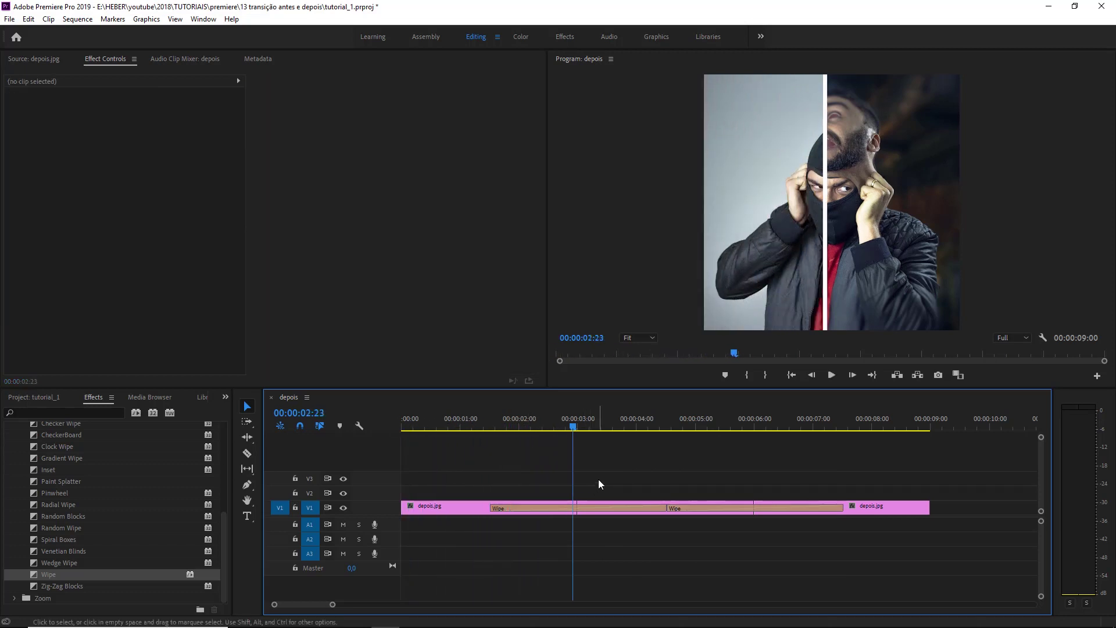
pyautogui.moveTo(587, 422); pyautogui.dragTo(609, 424)
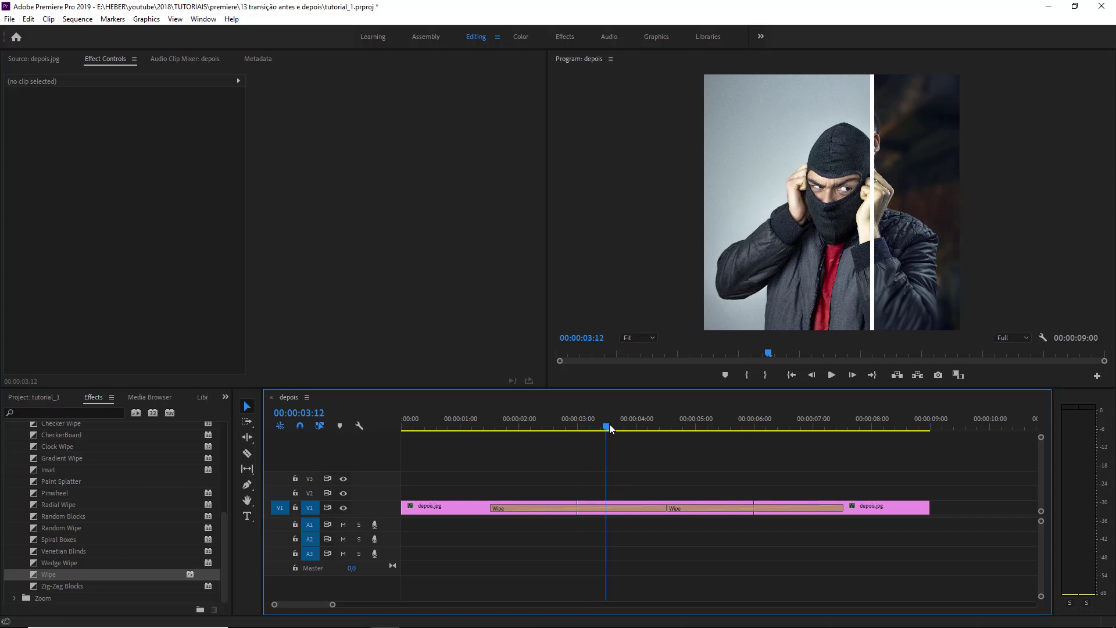
pyautogui.moveTo(609, 424); pyautogui.dragTo(308, 417)
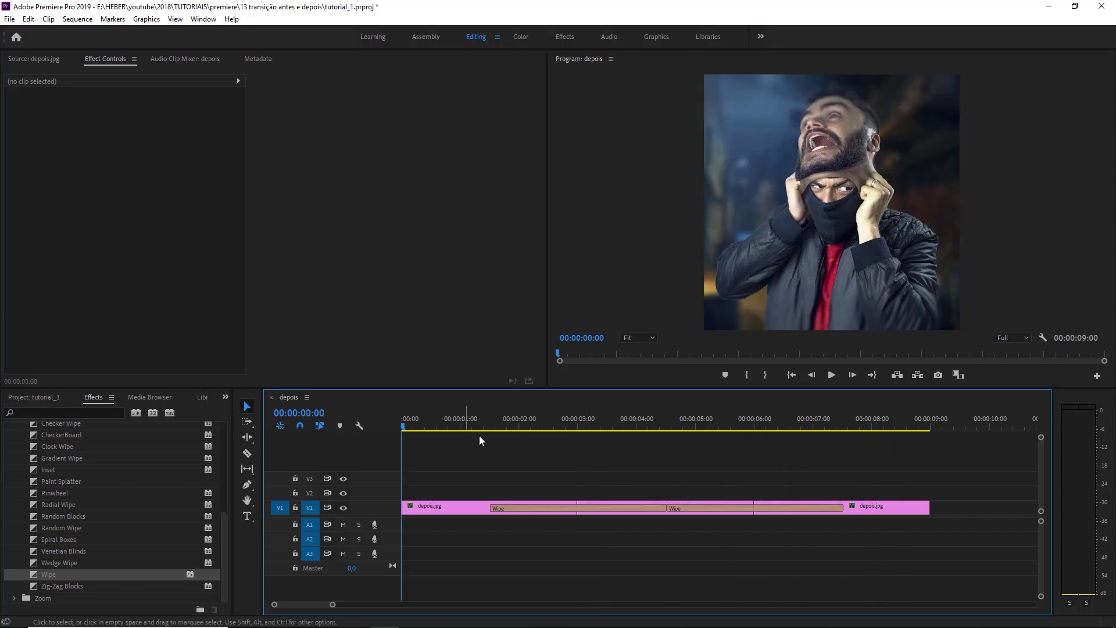
# Compare the depois.jpg image near the sequence start with the one near its end, and scrub across both Wipe transitions
pyautogui.click(890, 424)
pyautogui.click(424, 424)
pyautogui.click(894, 423)
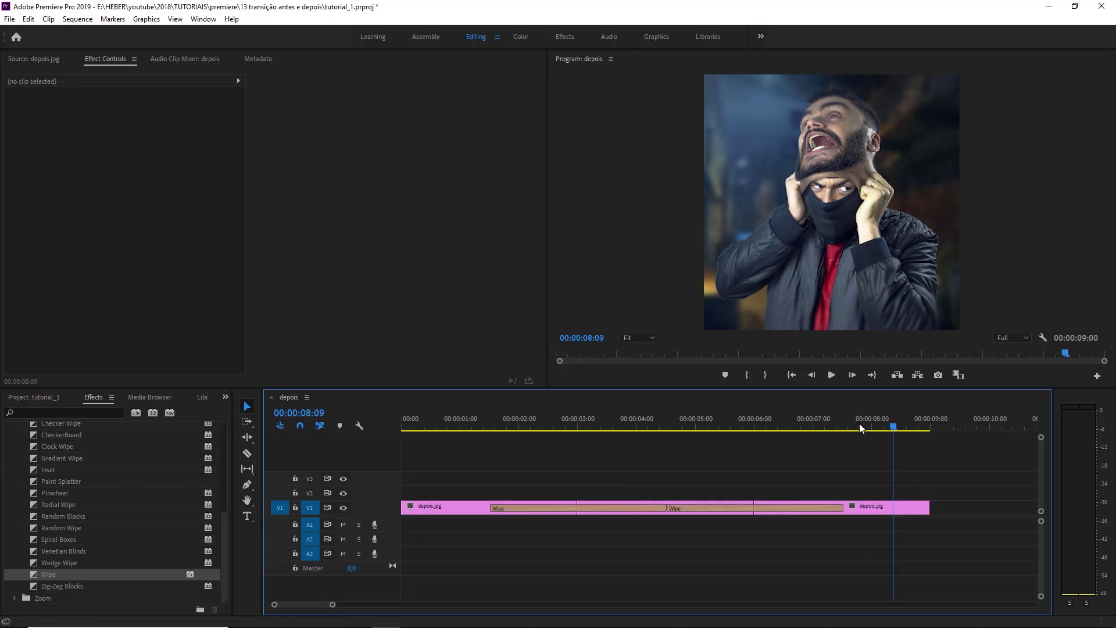
pyautogui.moveTo(423, 424); pyautogui.dragTo(922, 428)
pyautogui.moveTo(559, 426); pyautogui.dragTo(870, 430)
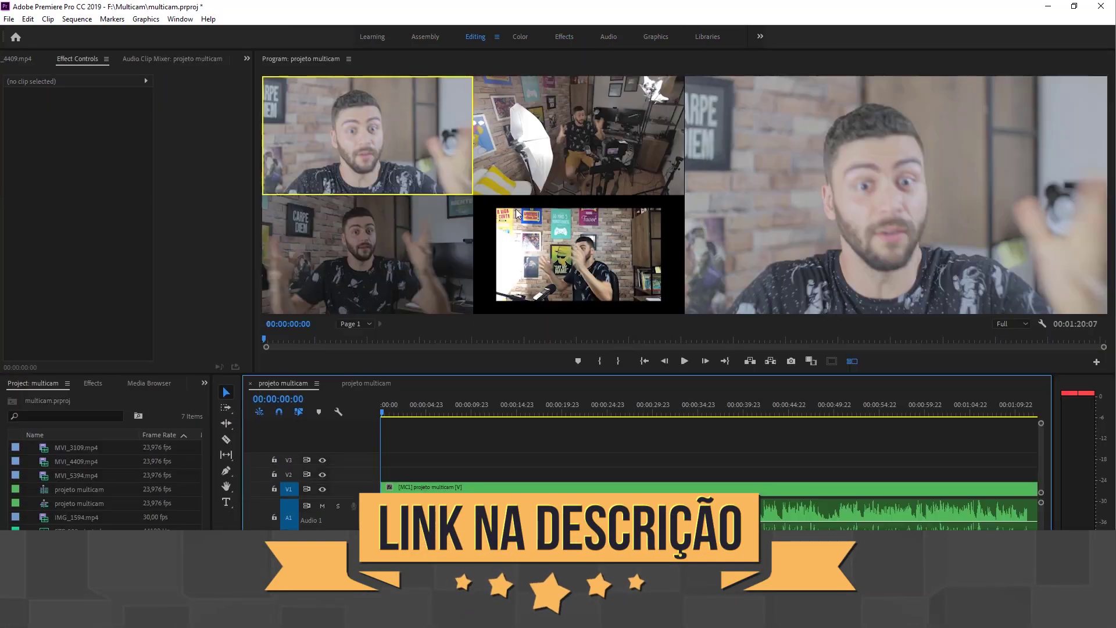
# Play the projeto multicam sequence from the start in the multi-camera view
pyautogui.press('space')
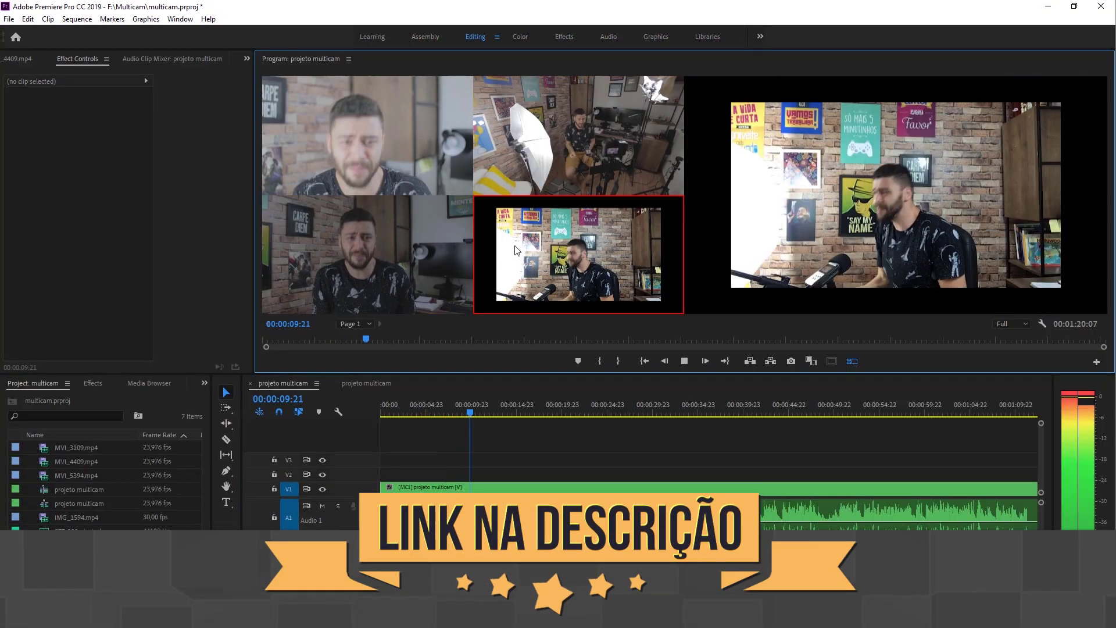